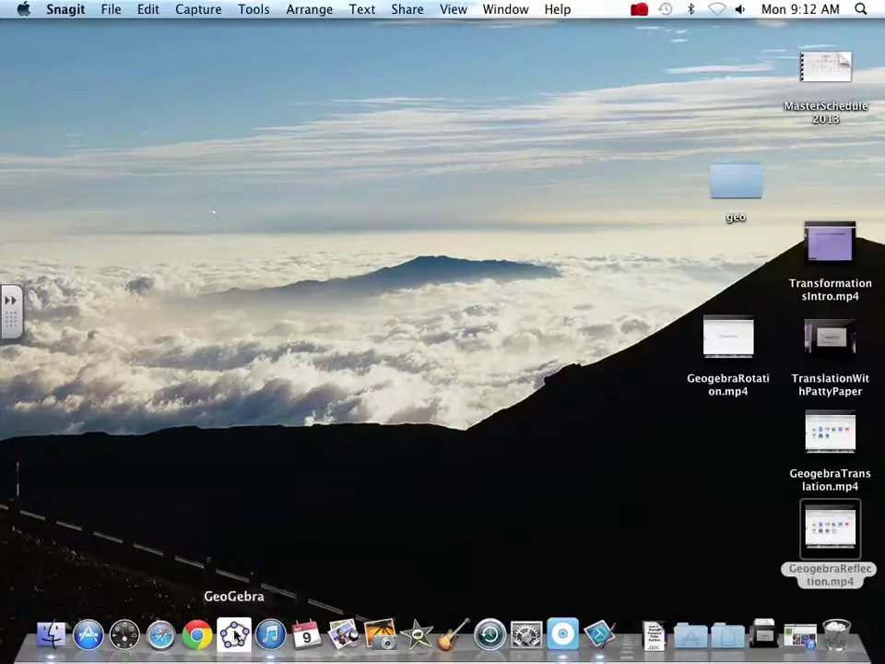
Step: Launch GeoGebra from the Dock to get a blank Algebra and Graphics window
{"action": "left_click", "coordinate": [236, 633]}
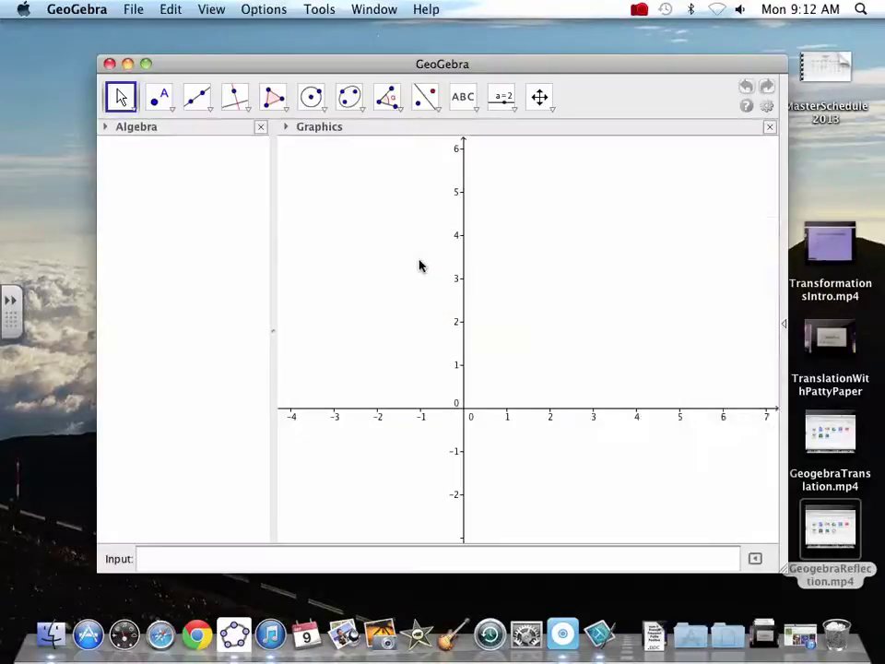
Step: Maximize the GeoGebra window and switch off the axes and grid in the Graphics preferences
{"action": "left_click", "coordinate": [145, 65]}
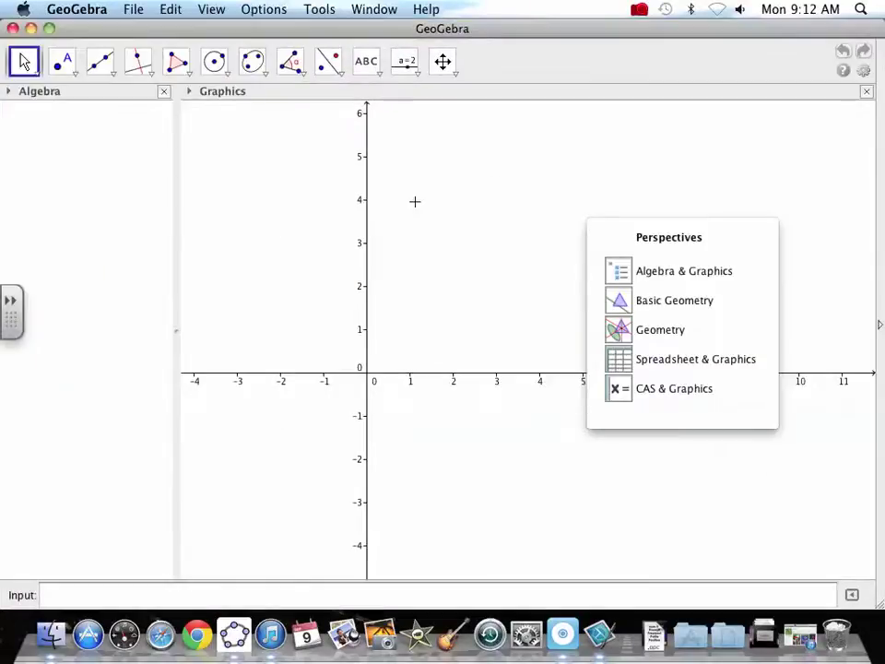
{"action": "left_click", "coordinate": [214, 11]}
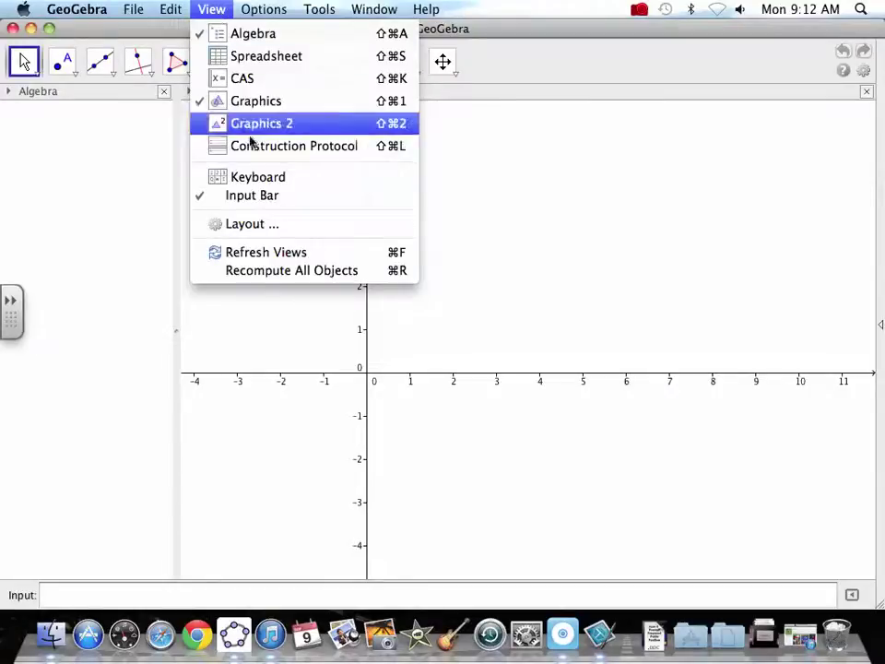
{"action": "left_click", "coordinate": [242, 225]}
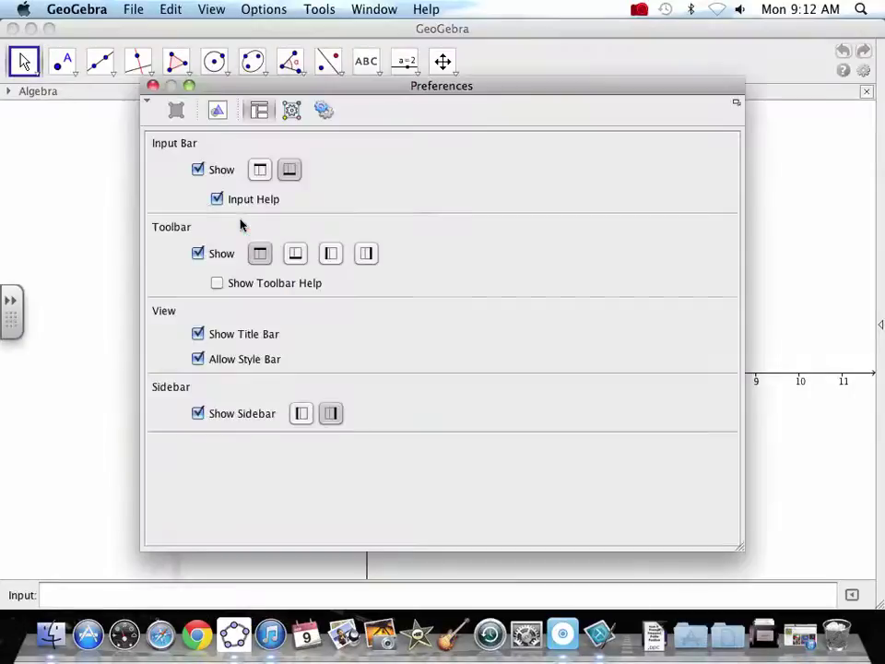
{"action": "left_click", "coordinate": [217, 109]}
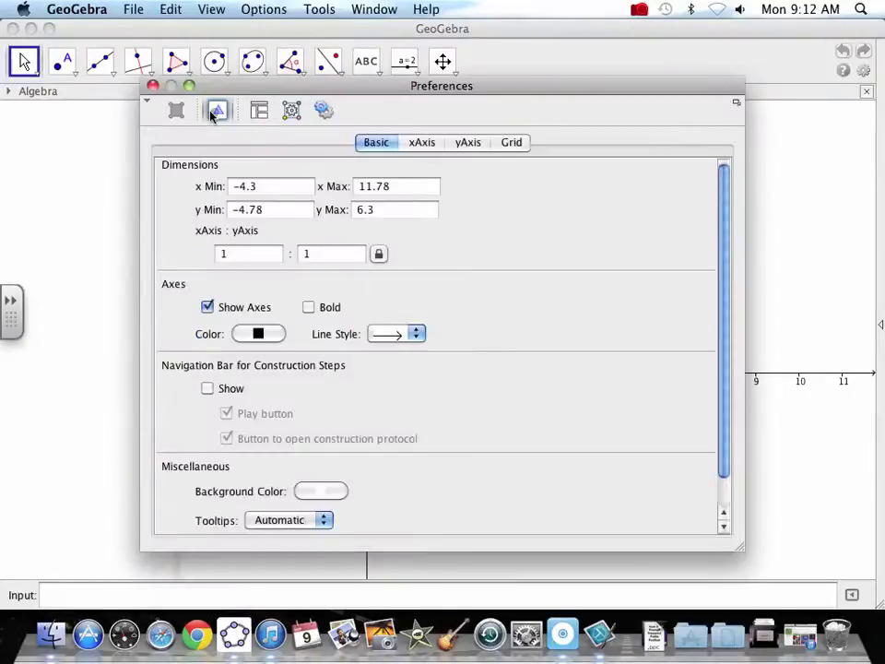
{"action": "left_click", "coordinate": [209, 308]}
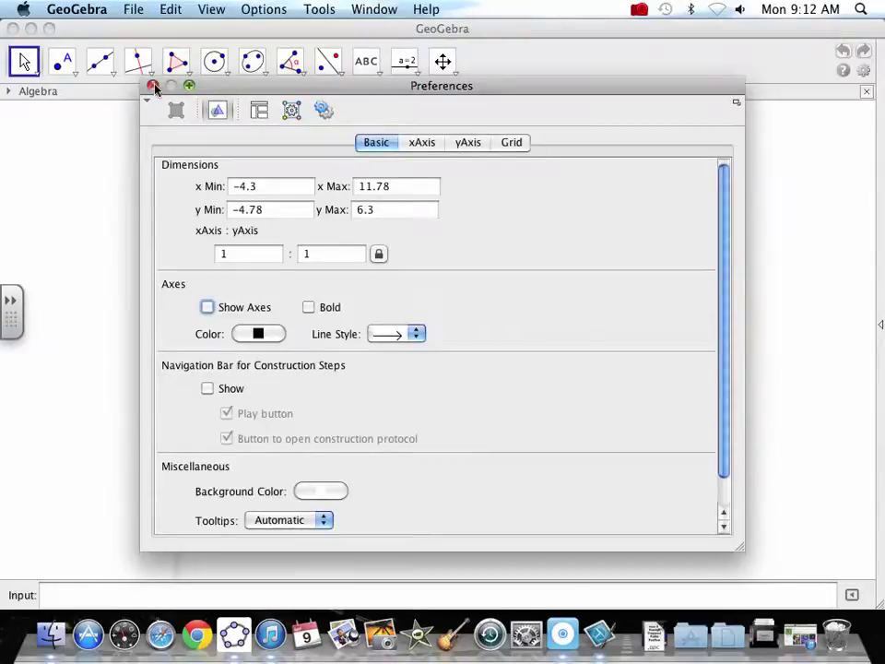
{"action": "left_click", "coordinate": [510, 146]}
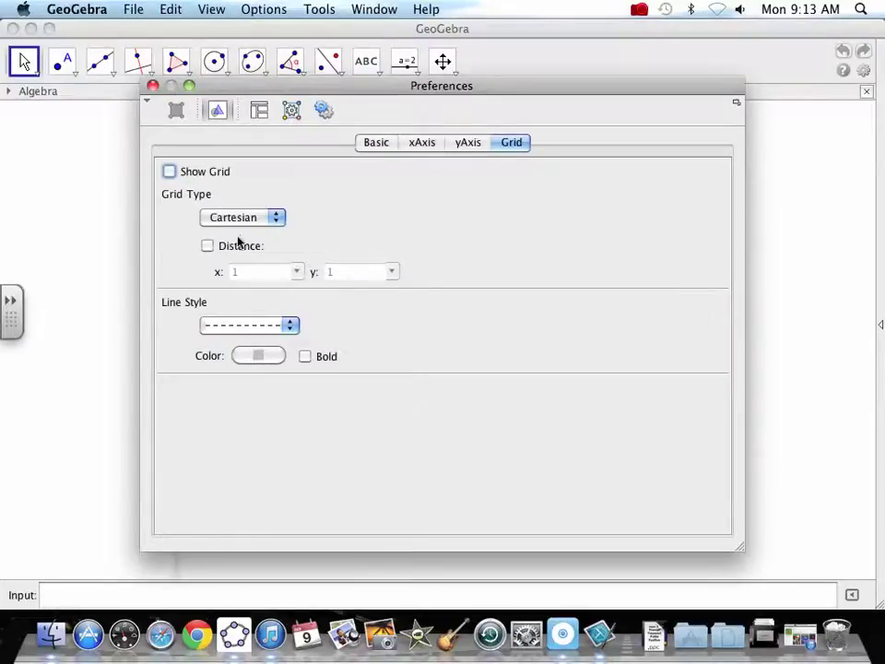
{"action": "left_click", "coordinate": [152, 86]}
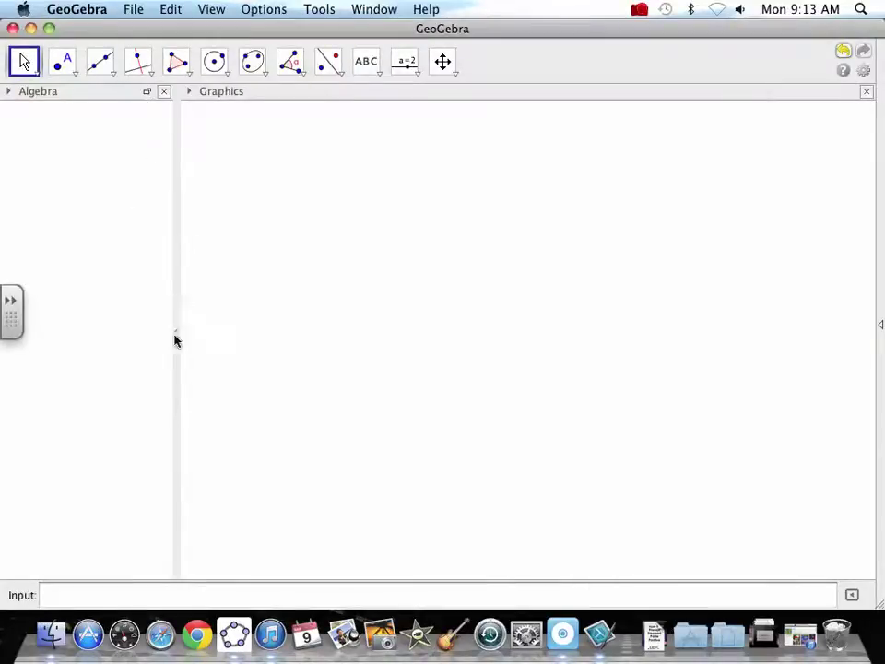
Step: Draw the concave hexagon ABCDEF with the Polygon tool, closing it back at A
{"action": "left_click", "coordinate": [176, 62]}
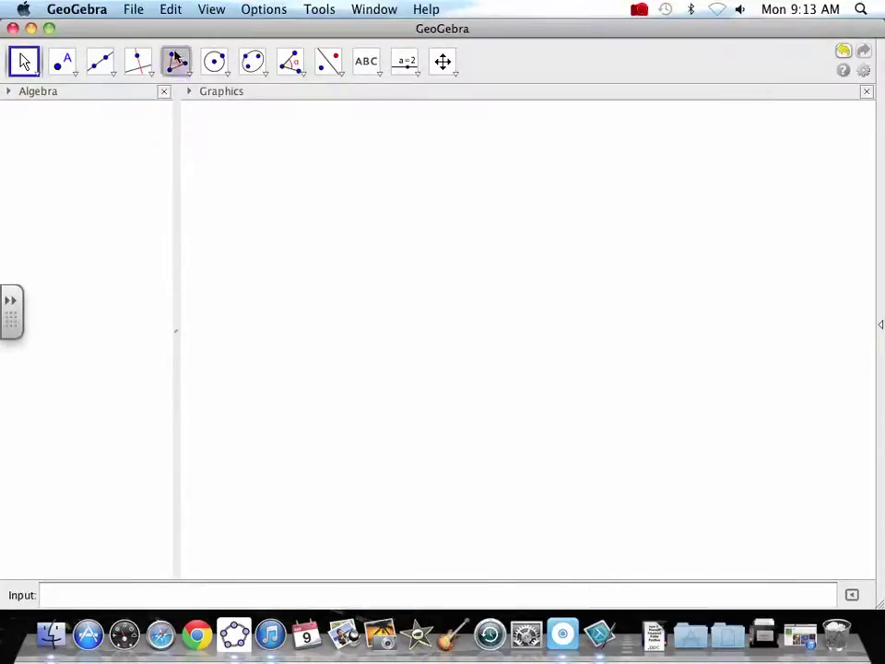
{"action": "left_click", "coordinate": [392, 361]}
{"action": "left_click", "coordinate": [407, 253]}
{"action": "left_click", "coordinate": [479, 323]}
{"action": "left_click", "coordinate": [505, 445]}
{"action": "left_click", "coordinate": [396, 464]}
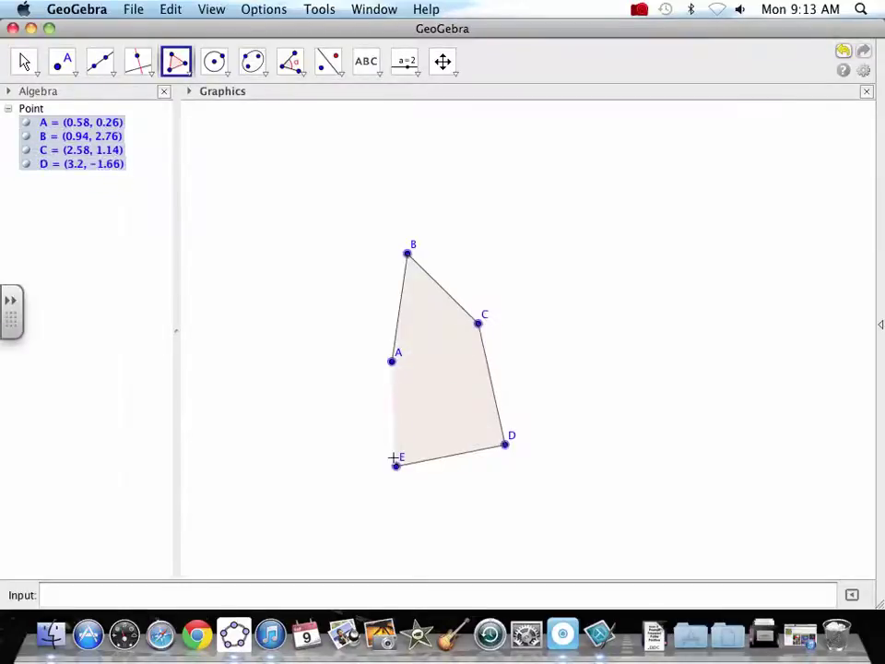
{"action": "left_click", "coordinate": [445, 390]}
{"action": "left_click", "coordinate": [392, 361]}
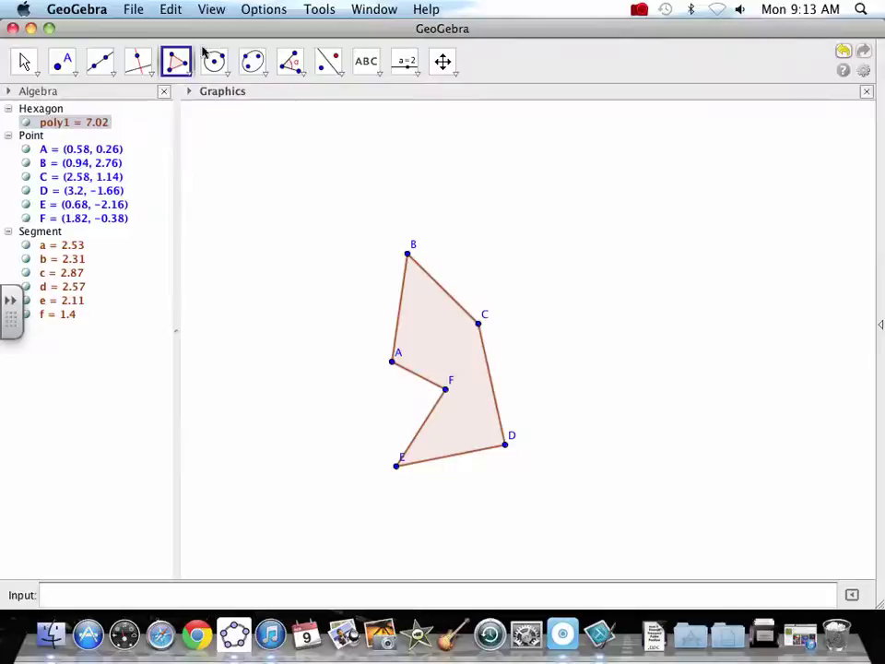
{"action": "left_click", "coordinate": [341, 76]}
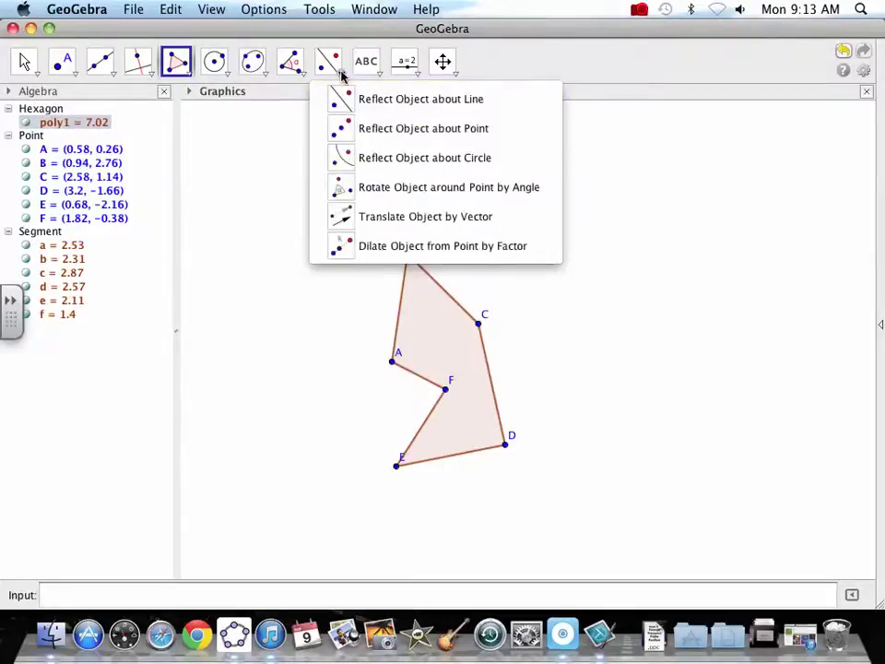
Step: Dilate the hexagon about point D by factor 2.5 and pan the enlarged copy into view
{"action": "left_click", "coordinate": [464, 246]}
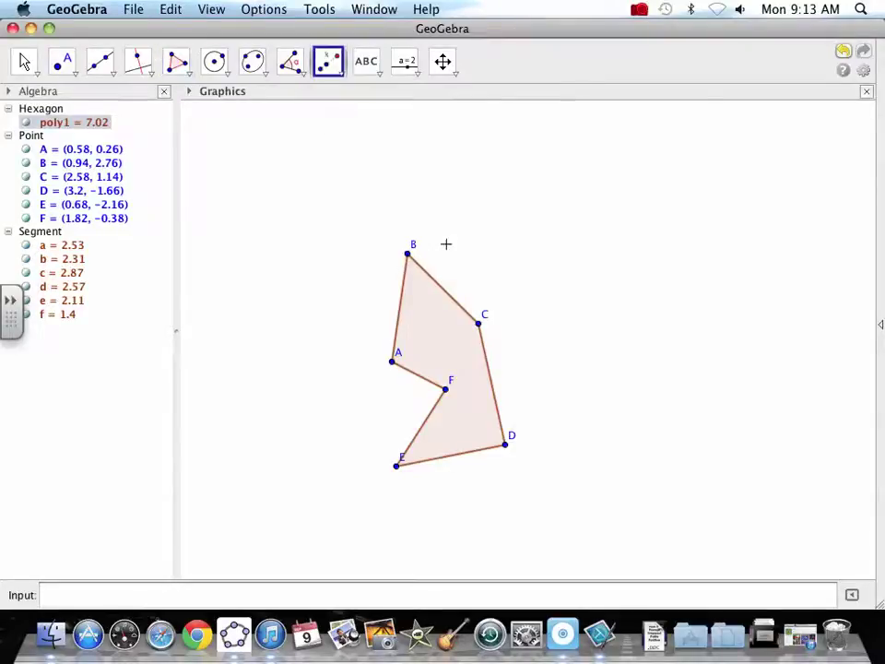
{"action": "left_click", "coordinate": [506, 446]}
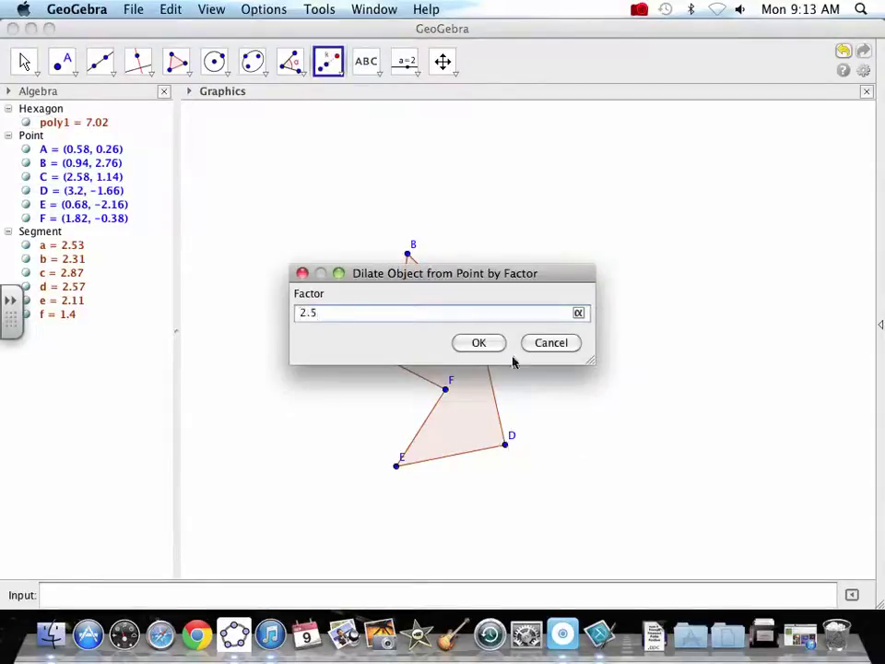
{"action": "left_click", "coordinate": [473, 343]}
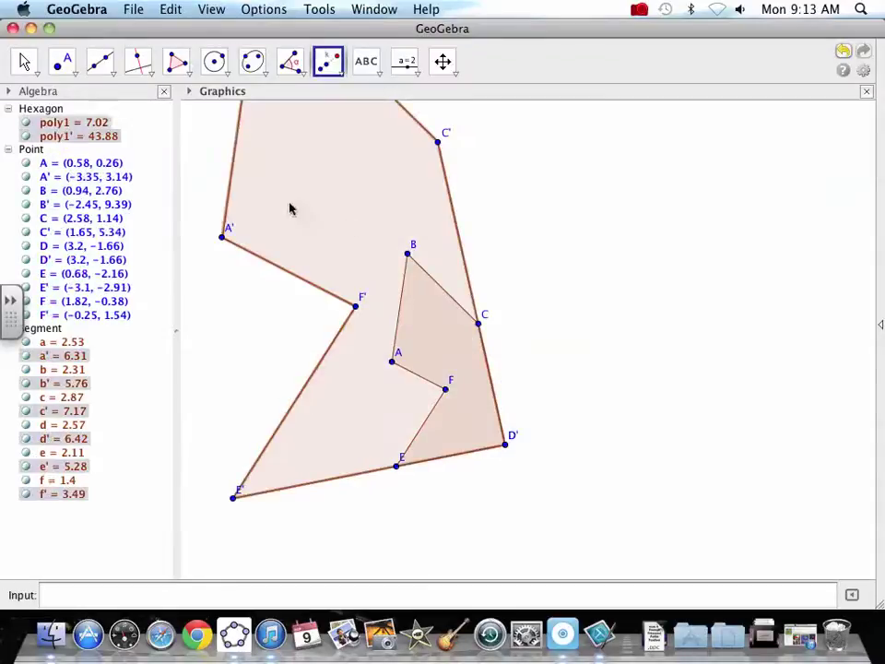
{"action": "left_click", "coordinate": [443, 61]}
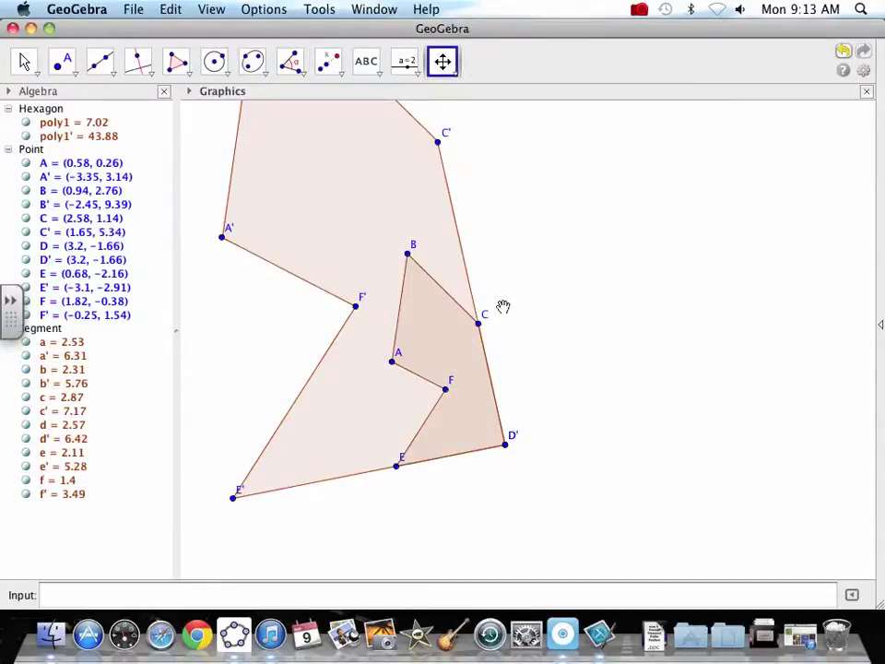
{"action": "left_click_drag", "start_coordinate": [433, 311], "coordinate": [470, 358]}
{"action": "scroll", "coordinate": [470, 358], "scroll_direction": "down", "scroll_amount": 4}
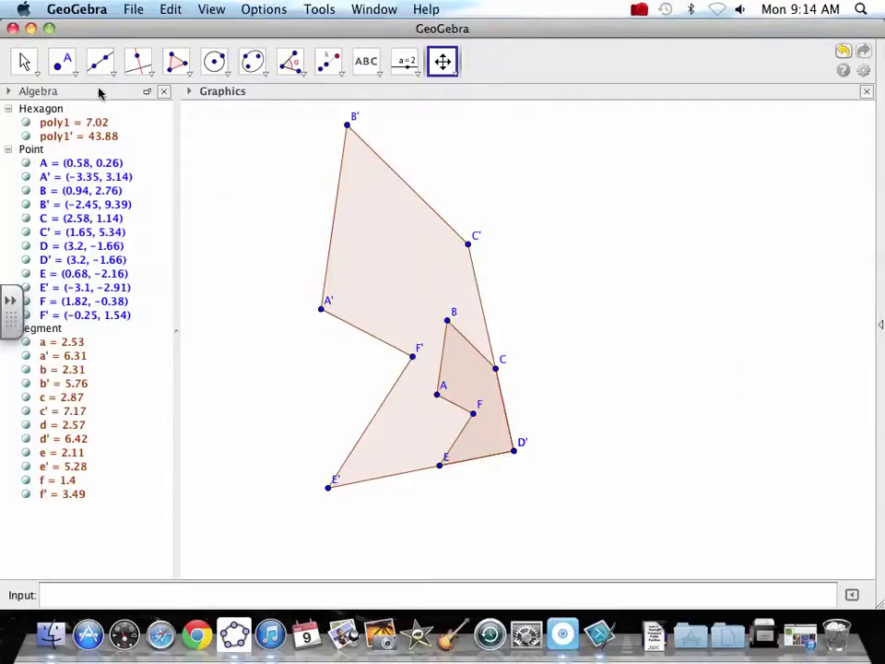
Step: Measure distances DC and DC', then nudge point D so they read 3 and 7.5
{"action": "left_click", "coordinate": [298, 73]}
{"action": "left_click", "coordinate": [335, 168]}
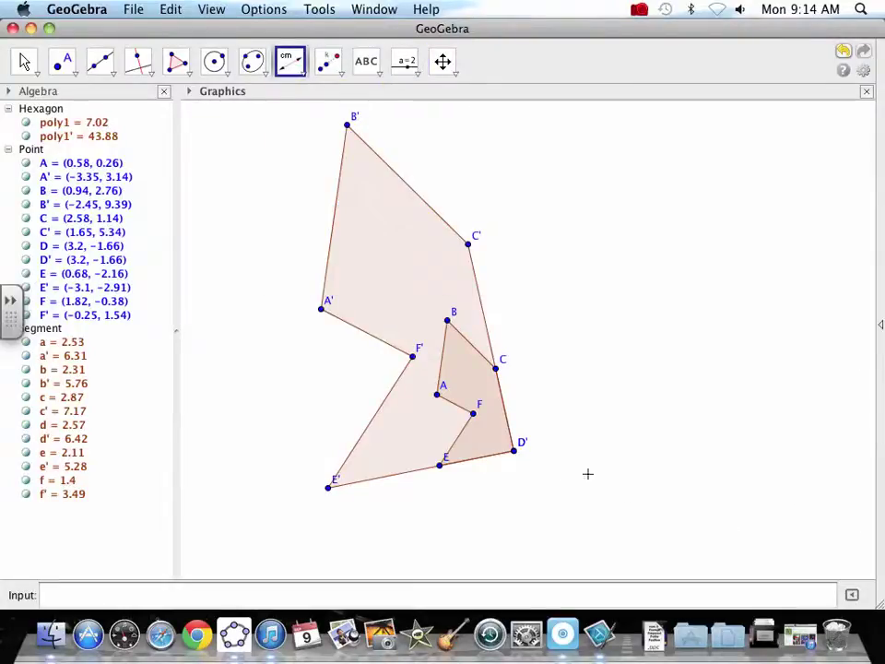
{"action": "left_click", "coordinate": [514, 451]}
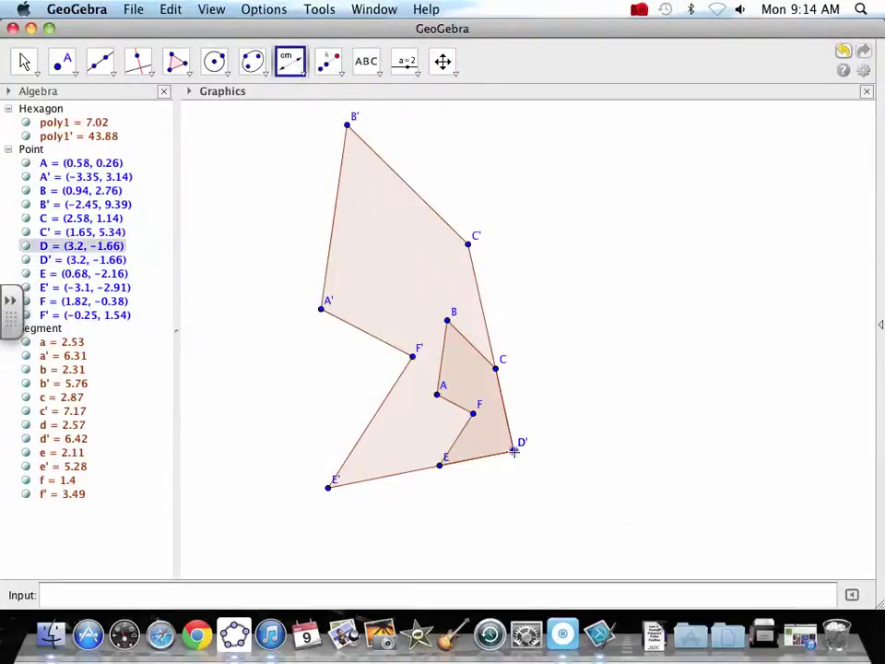
{"action": "left_click", "coordinate": [497, 371]}
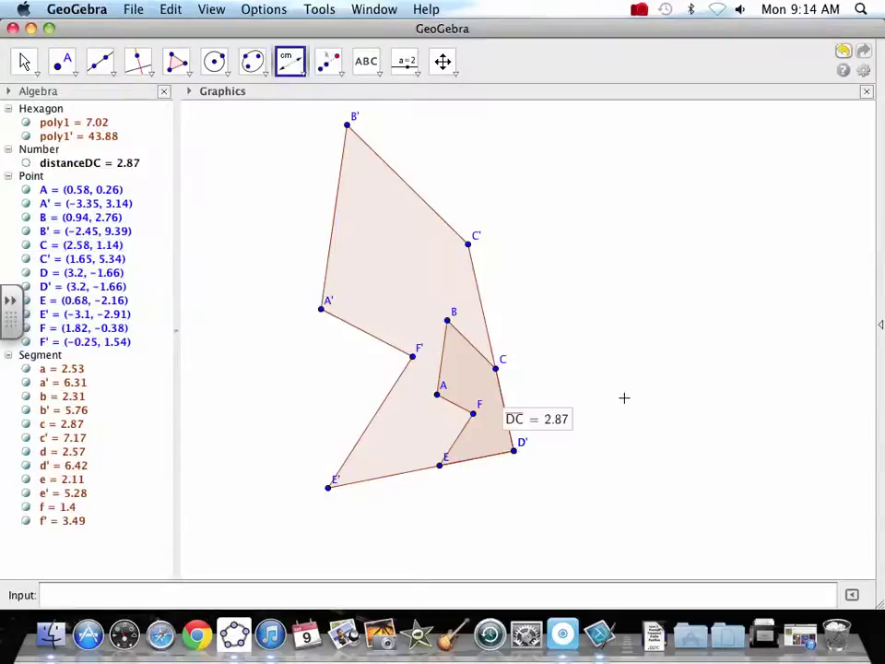
{"action": "left_click", "coordinate": [515, 450]}
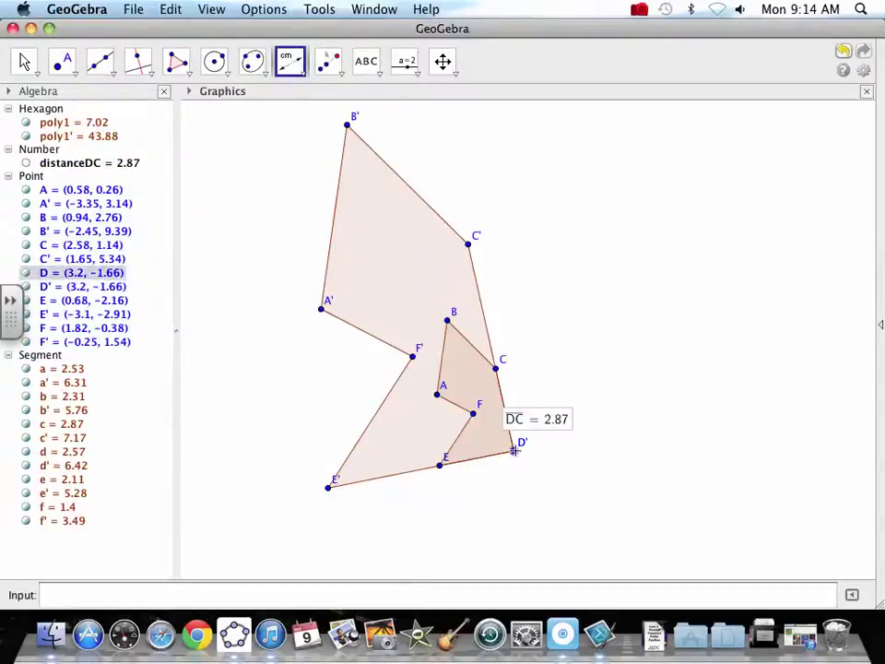
{"action": "left_click", "coordinate": [468, 244]}
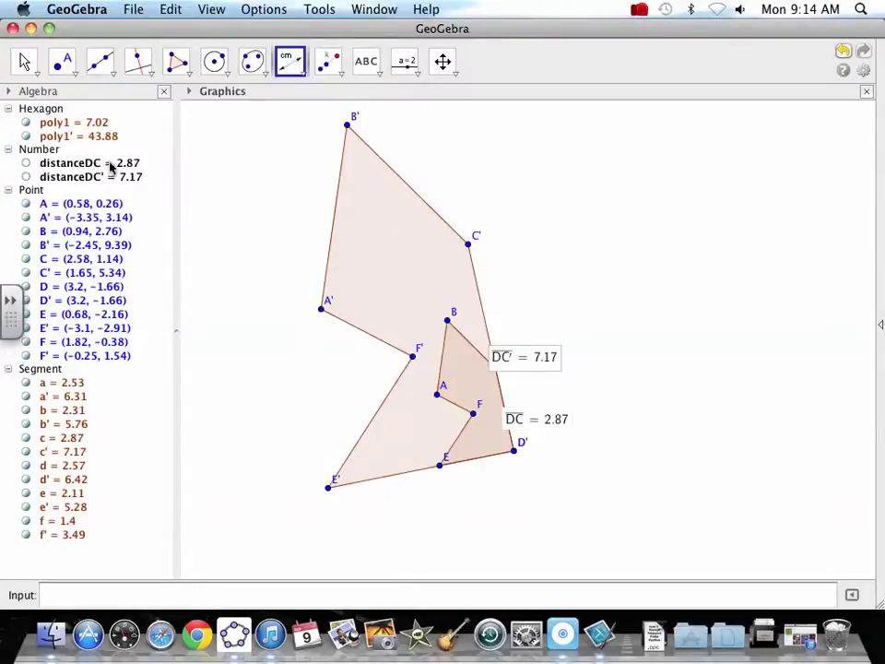
{"action": "left_click", "coordinate": [22, 55]}
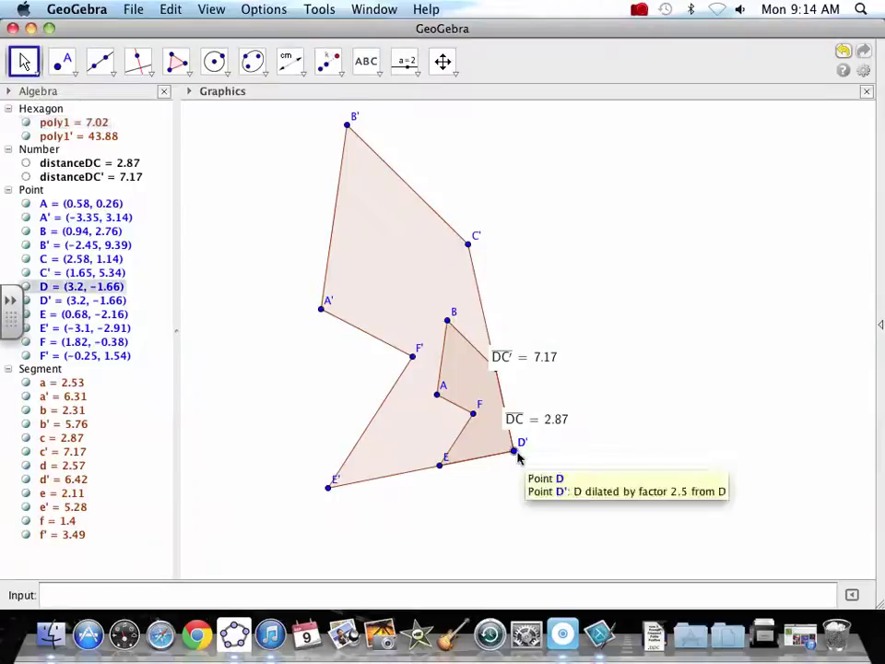
{"action": "left_click_drag", "start_coordinate": [518, 457], "coordinate": [517, 454]}
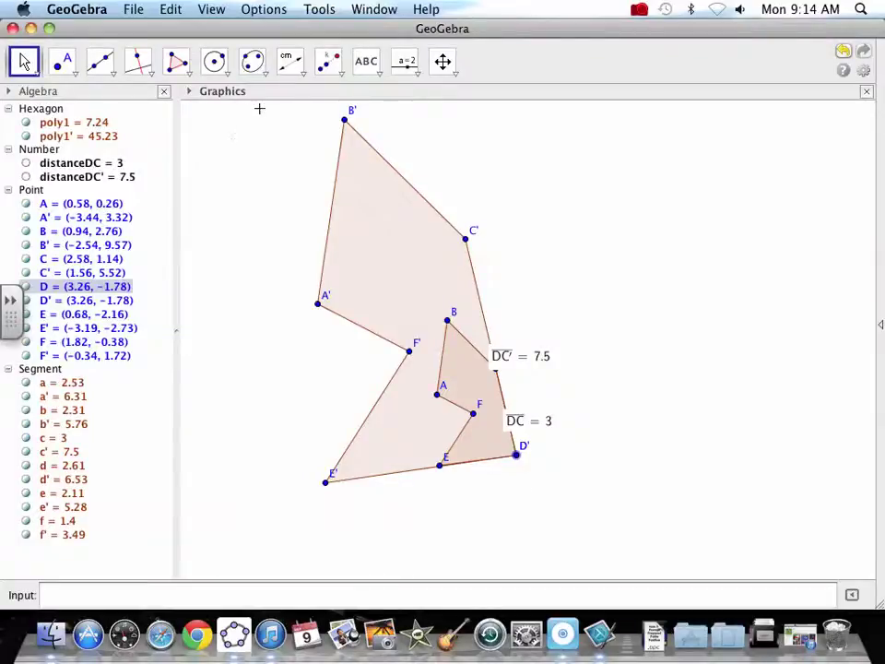
Step: Delete the old construction and draw a new hexagon ABCDEF
{"action": "left_click_drag", "start_coordinate": [261, 108], "coordinate": [597, 511]}
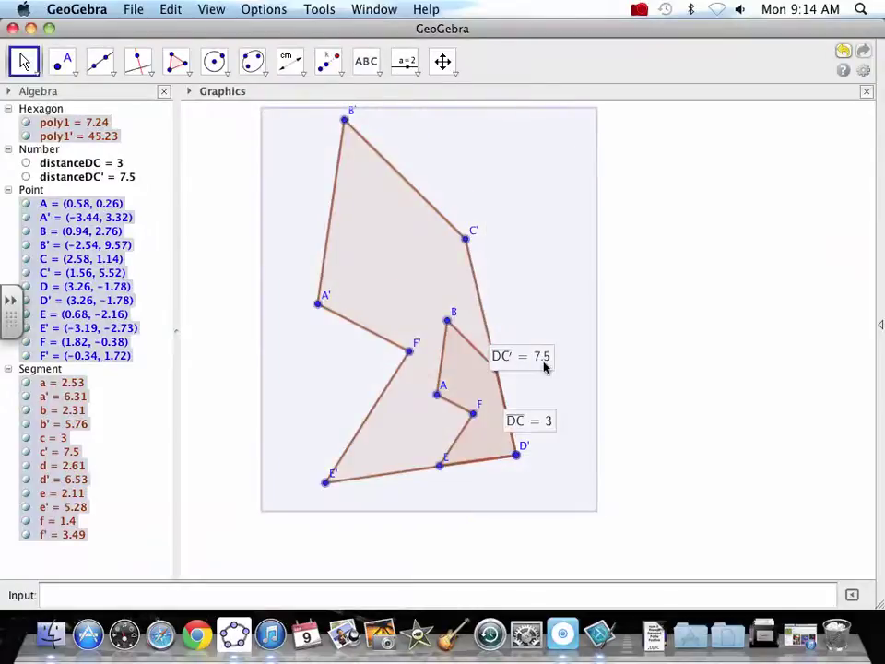
{"action": "key", "text": "Delete"}
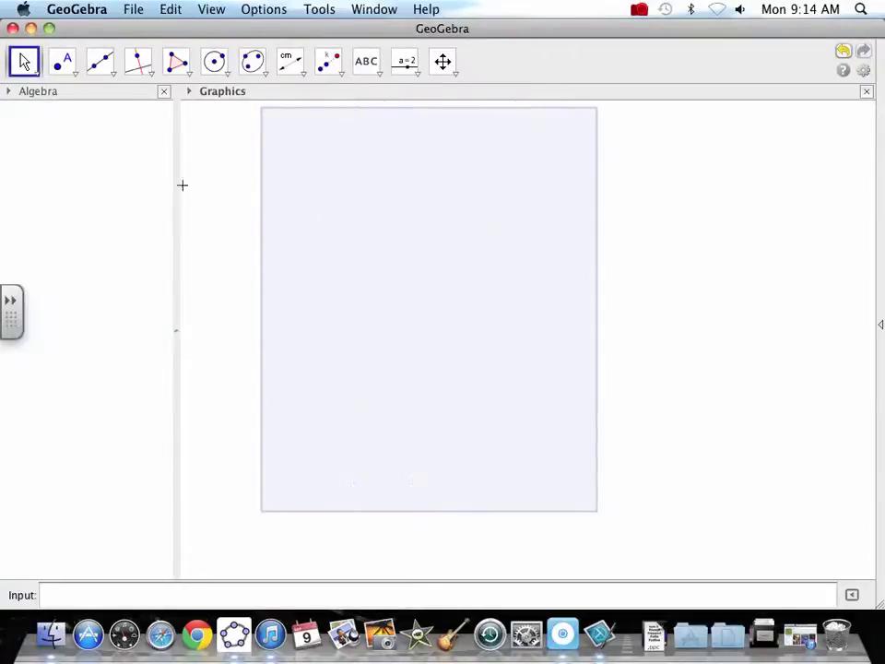
{"action": "left_click", "coordinate": [177, 61]}
{"action": "left_click", "coordinate": [411, 393]}
{"action": "left_click", "coordinate": [382, 291]}
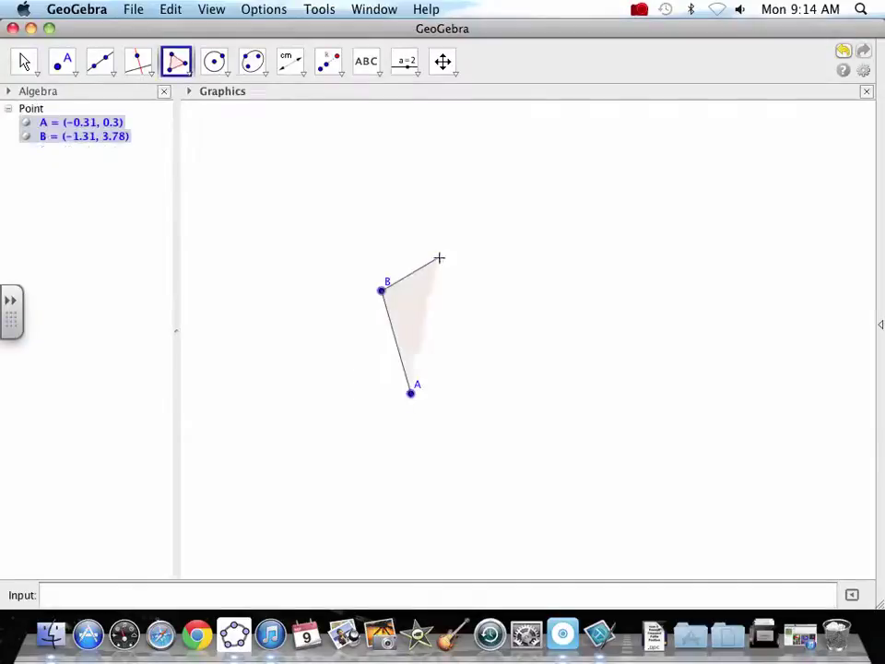
{"action": "left_click", "coordinate": [439, 259]}
{"action": "left_click", "coordinate": [541, 277]}
{"action": "left_click", "coordinate": [477, 341]}
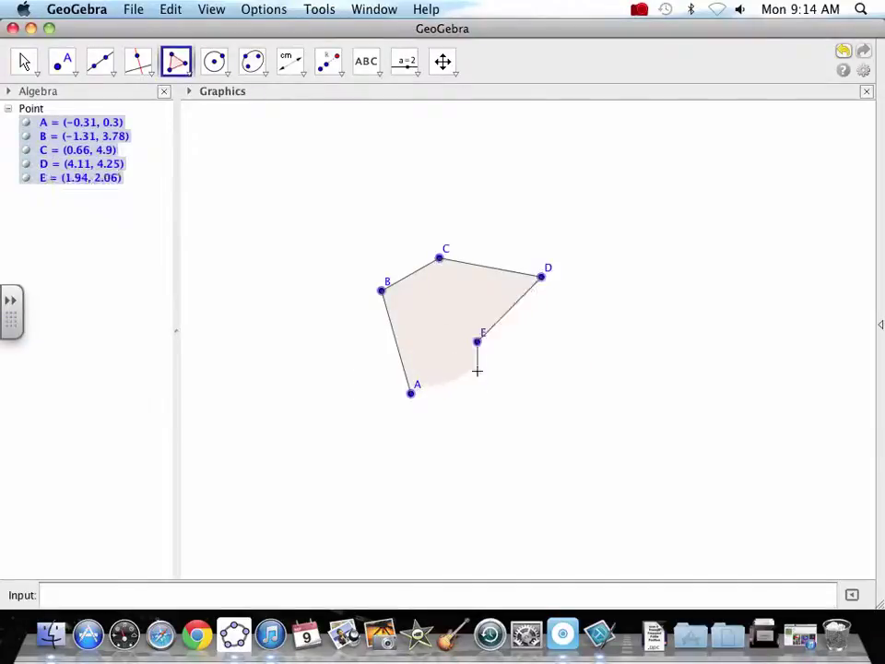
{"action": "left_click", "coordinate": [480, 398]}
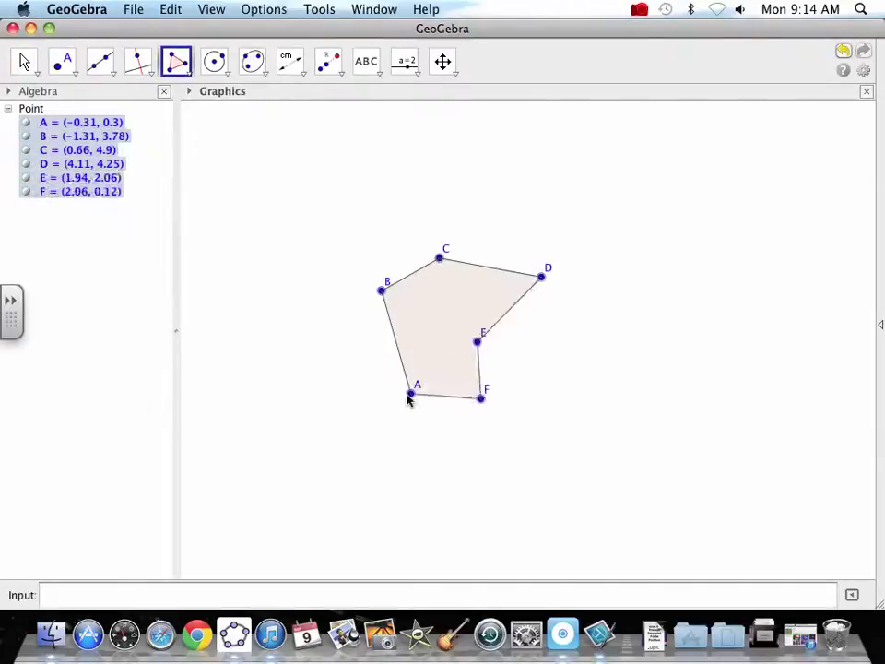
{"action": "left_click", "coordinate": [410, 395]}
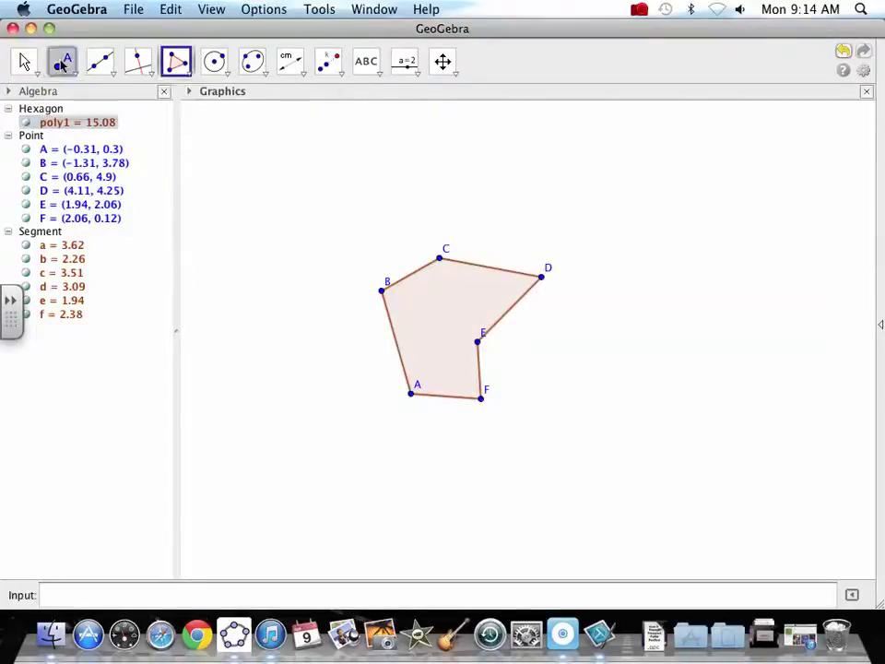
Step: Place point G to the left of the hexagon as the dilation centre
{"action": "left_click", "coordinate": [61, 62]}
{"action": "left_click", "coordinate": [296, 322]}
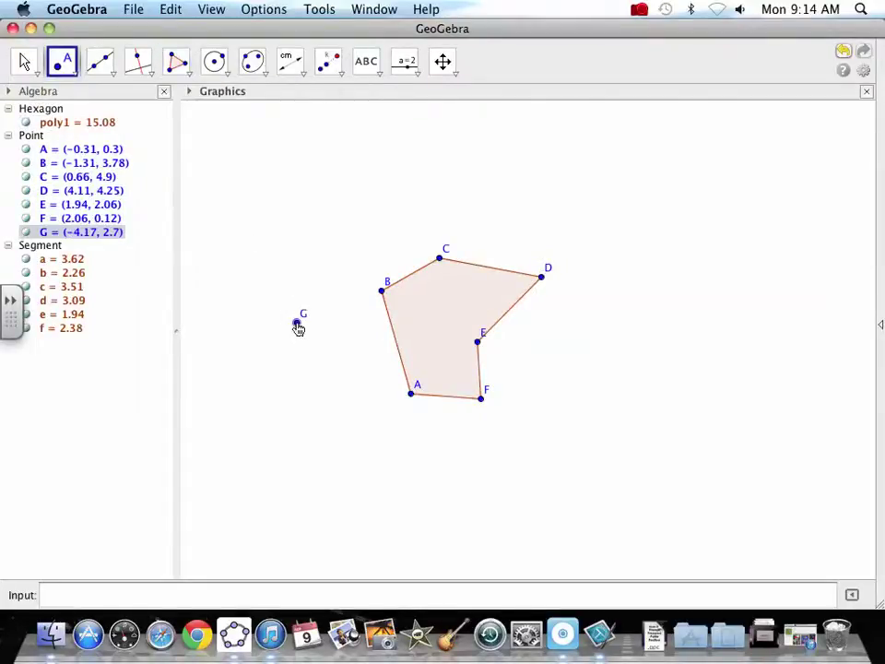
{"action": "left_click", "coordinate": [336, 70]}
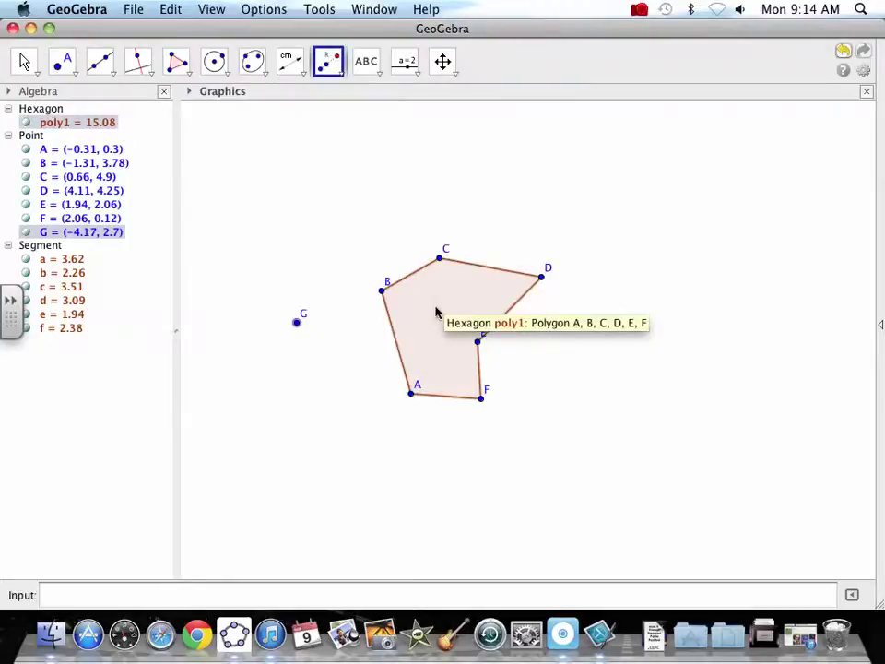
Step: Dilate hexagon ABCDEF from G by factor 2.5, undoing a stray point H
{"action": "left_click", "coordinate": [297, 323]}
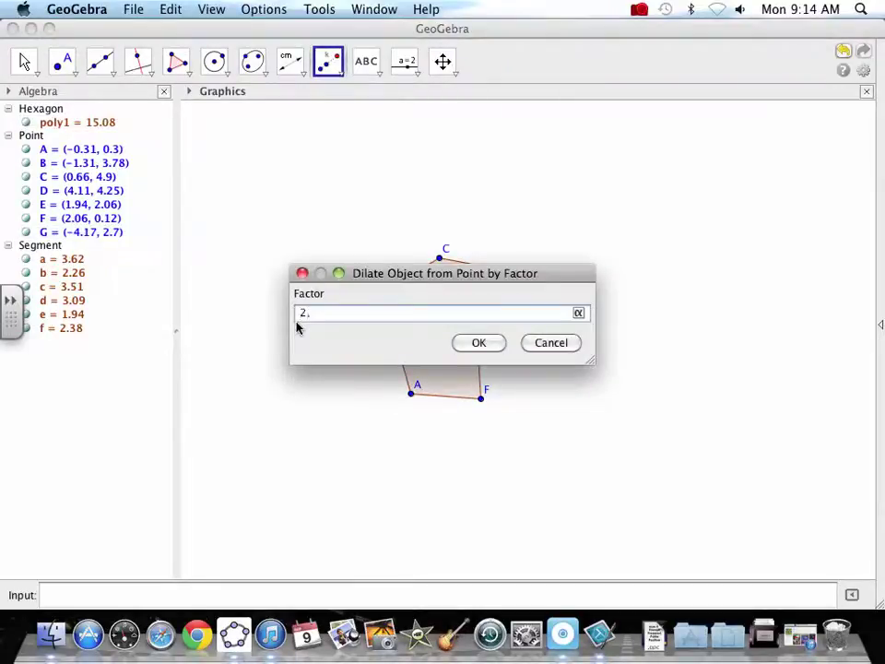
{"action": "left_click", "coordinate": [475, 344]}
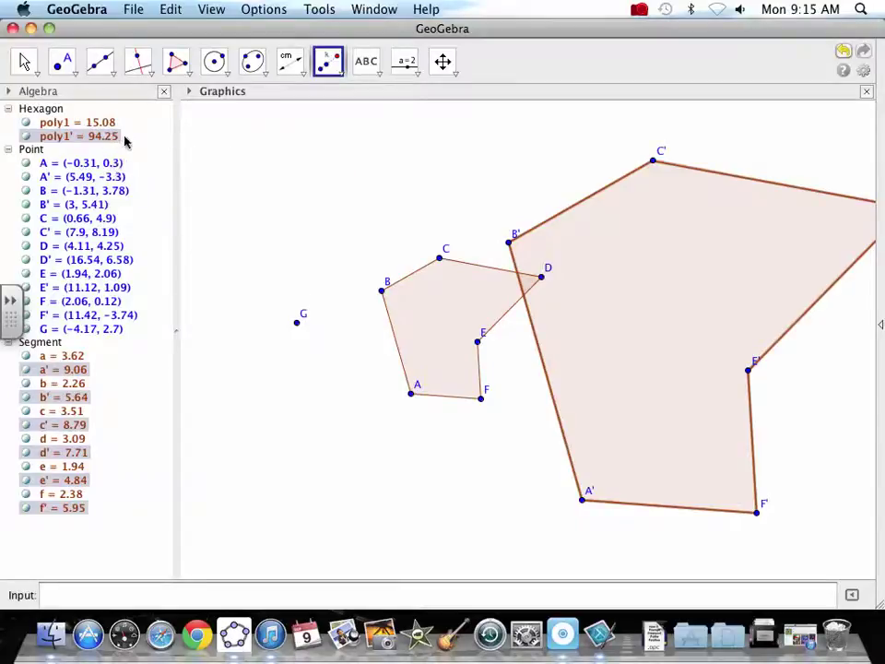
{"action": "left_click", "coordinate": [286, 172]}
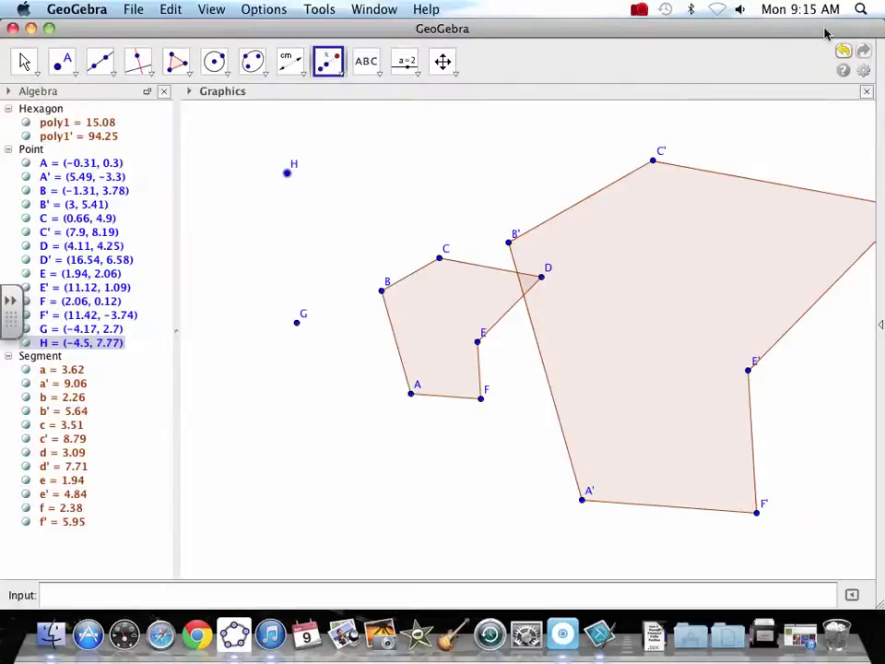
{"action": "left_click", "coordinate": [842, 53]}
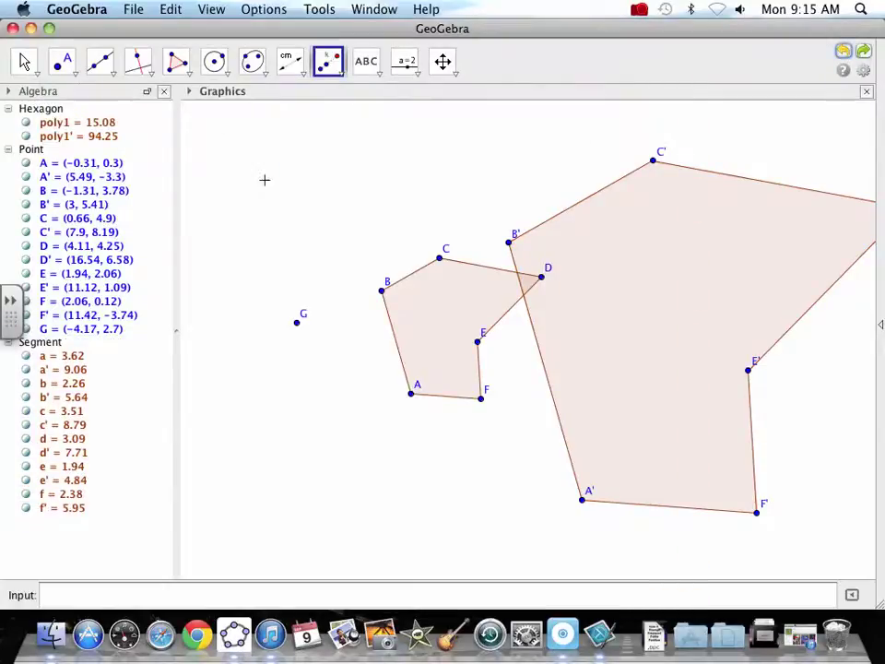
Step: Measure distances GA and GA', then reposition G so they read 5 and 12.49
{"action": "left_click", "coordinate": [290, 61]}
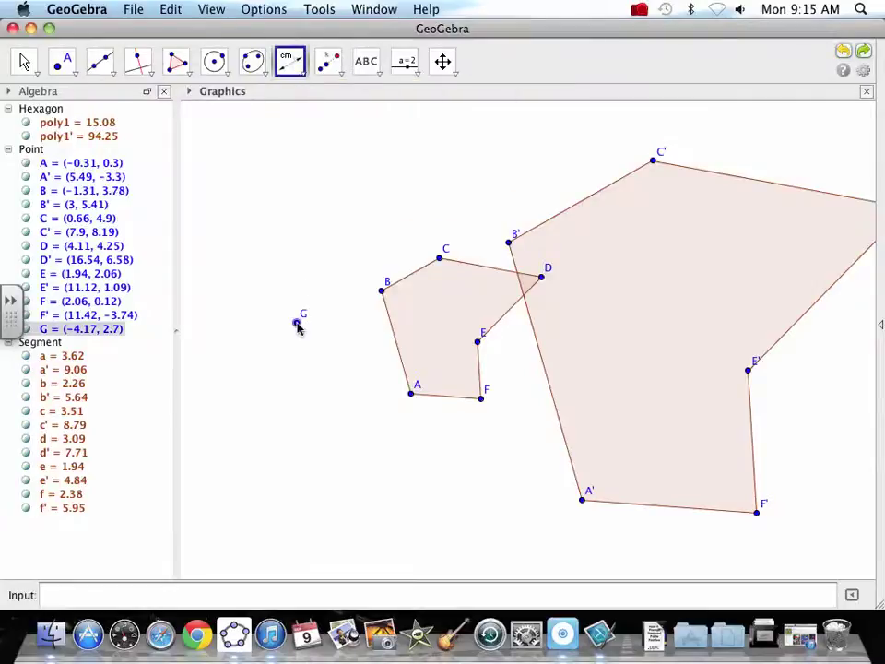
{"action": "left_click", "coordinate": [412, 394]}
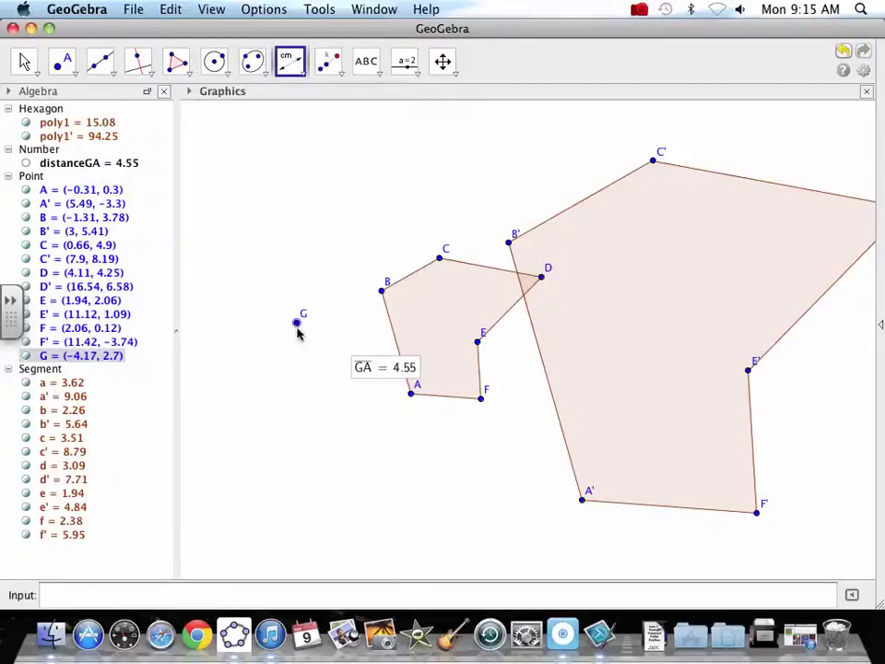
{"action": "left_click", "coordinate": [581, 499]}
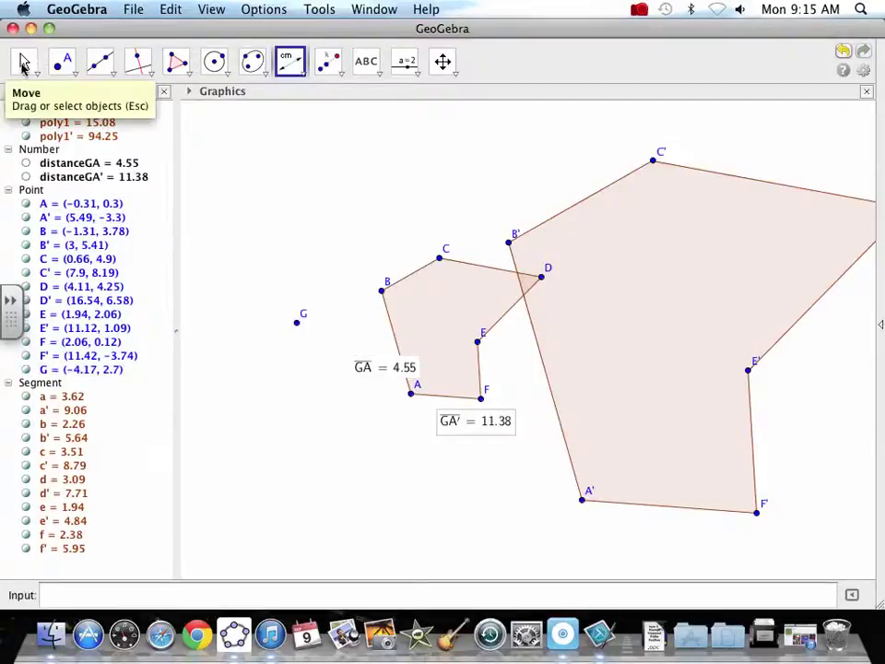
{"action": "left_click", "coordinate": [24, 63]}
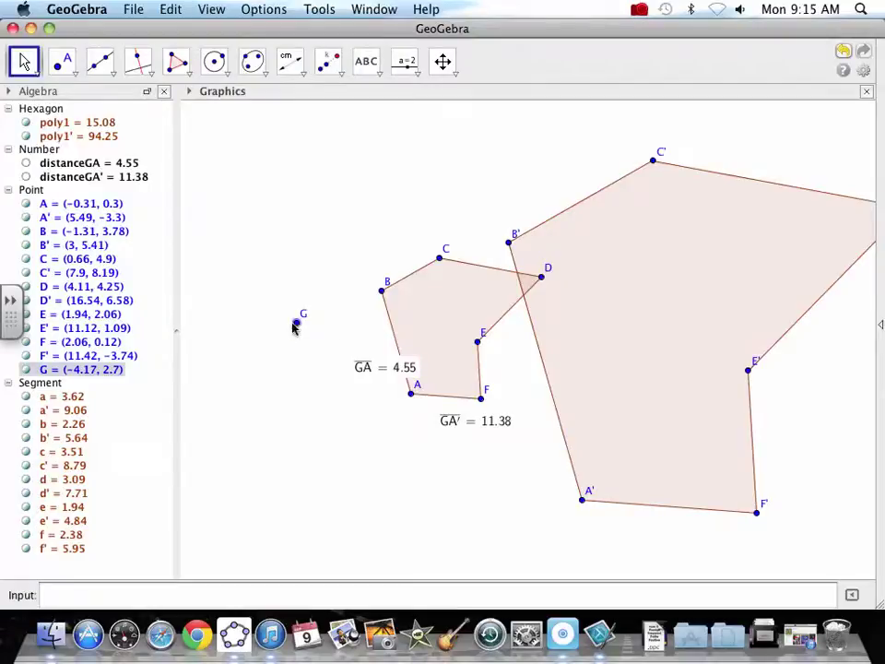
{"action": "left_click_drag", "start_coordinate": [292, 323], "coordinate": [287, 317]}
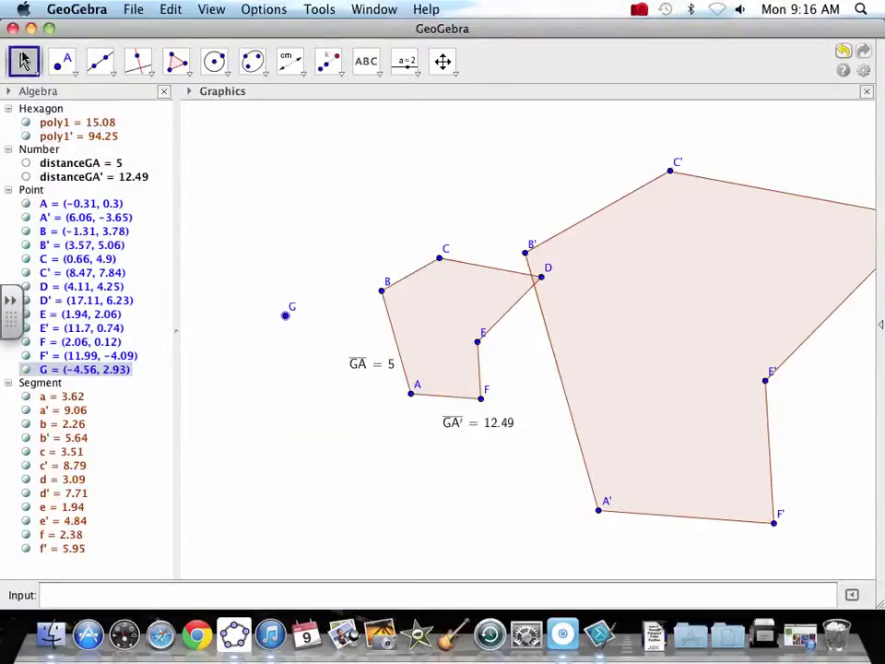
Step: Move the GA = 5 and GA' = 12.49 labels below the hexagons
{"action": "left_click_drag", "start_coordinate": [373, 367], "coordinate": [352, 432]}
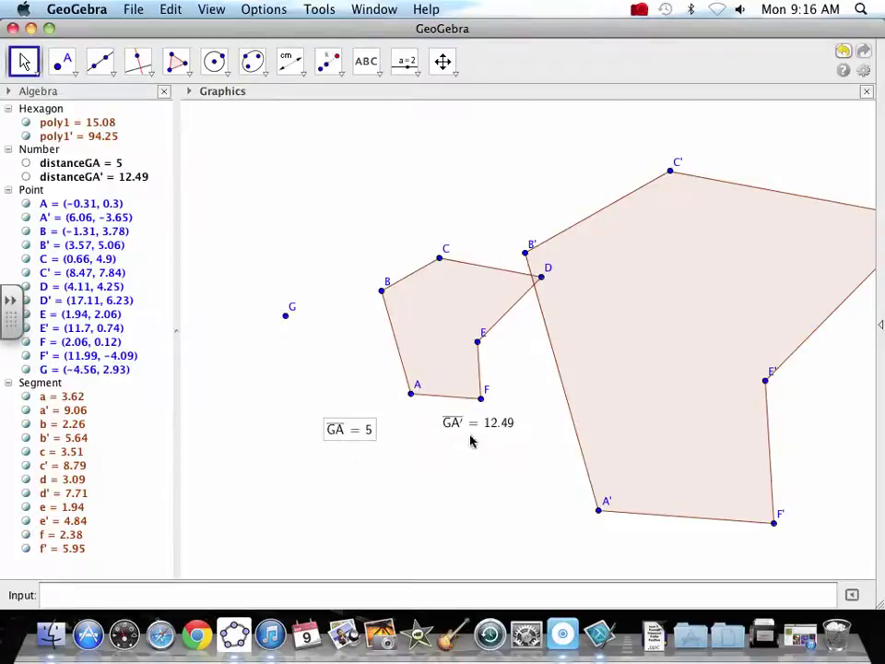
{"action": "left_click_drag", "start_coordinate": [470, 424], "coordinate": [458, 498]}
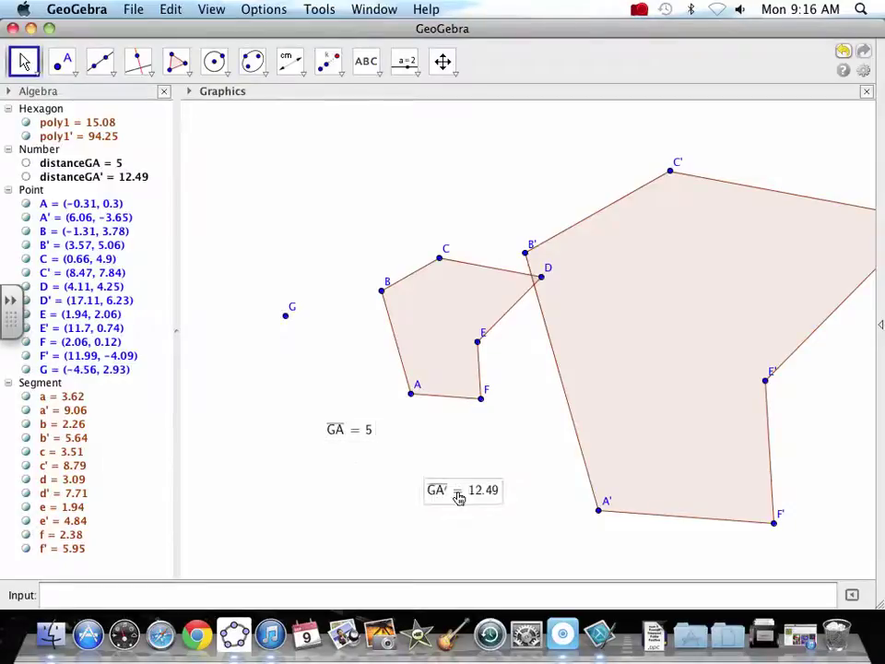
{"action": "left_click", "coordinate": [152, 76]}
Step: Draw rays from centre G through vertices A, F and E
{"action": "mouse_move", "coordinate": [108, 66]}
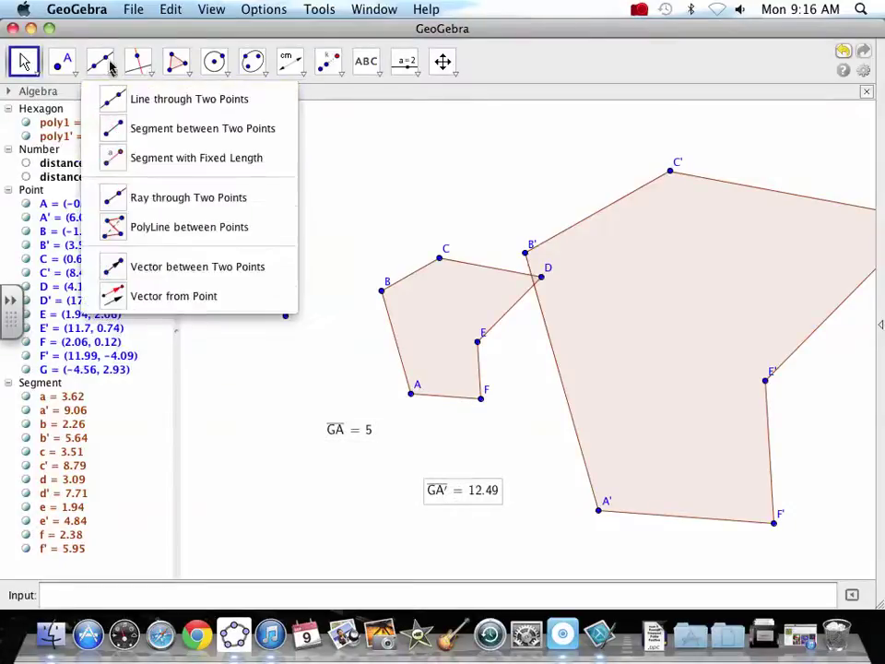
{"action": "left_click", "coordinate": [180, 197]}
{"action": "left_click", "coordinate": [289, 315]}
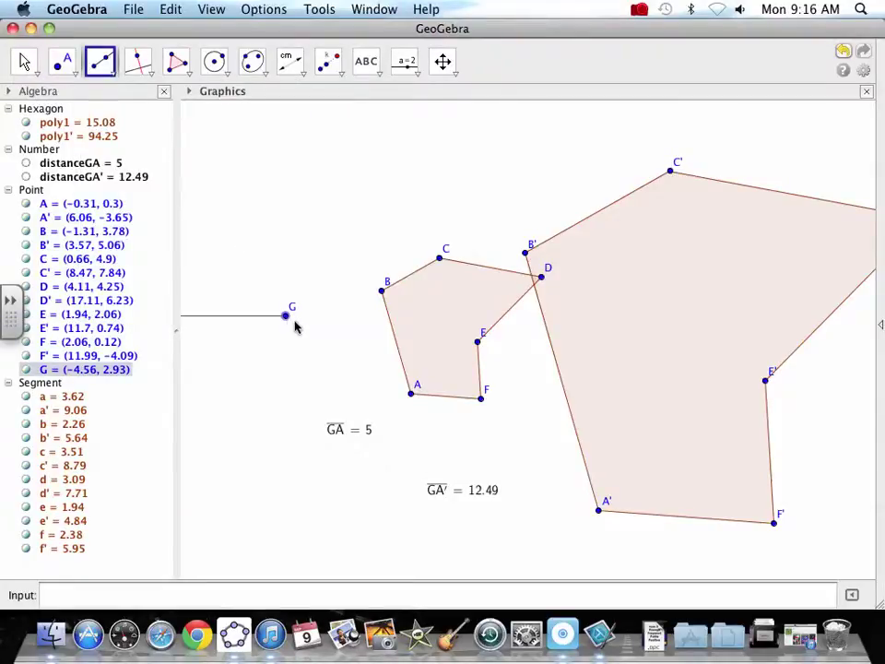
{"action": "left_click", "coordinate": [411, 395]}
{"action": "left_click", "coordinate": [411, 395]}
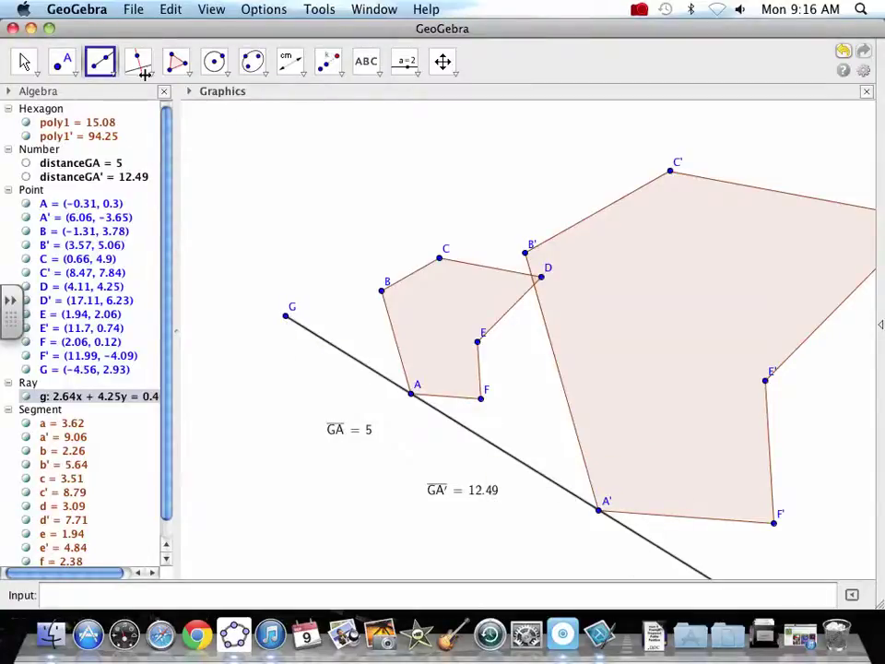
{"action": "left_click", "coordinate": [286, 317]}
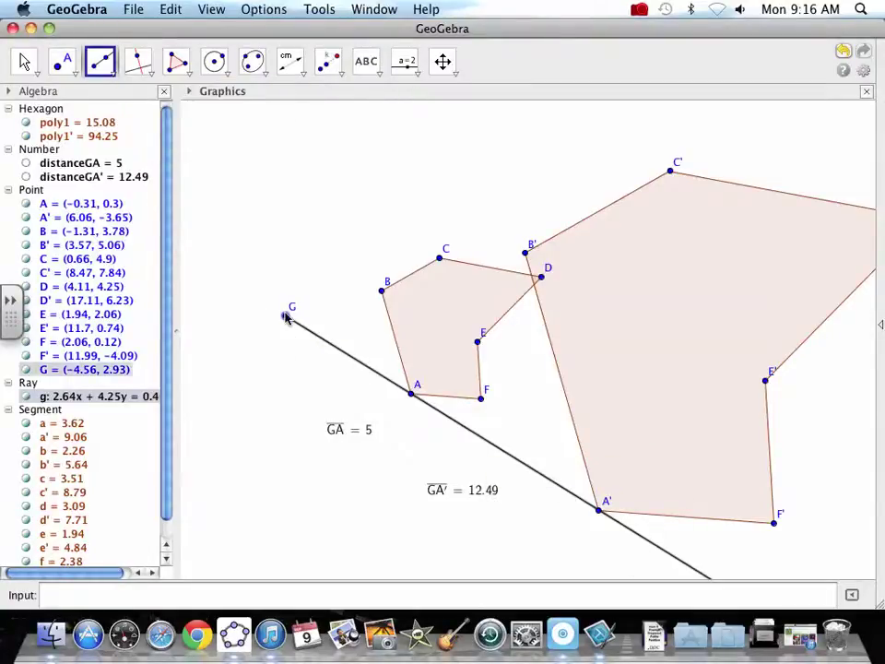
{"action": "left_click", "coordinate": [479, 400]}
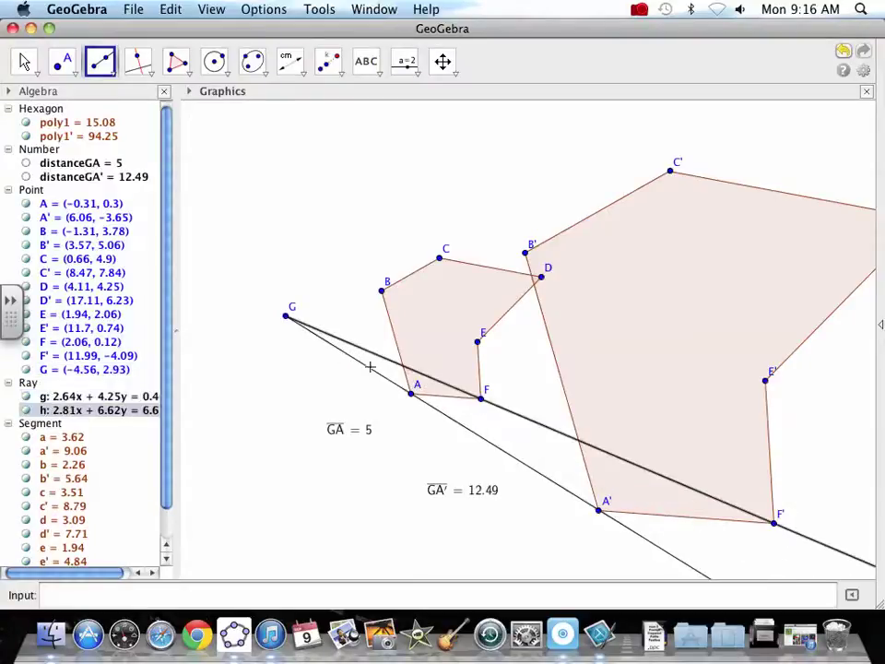
{"action": "left_click", "coordinate": [286, 316]}
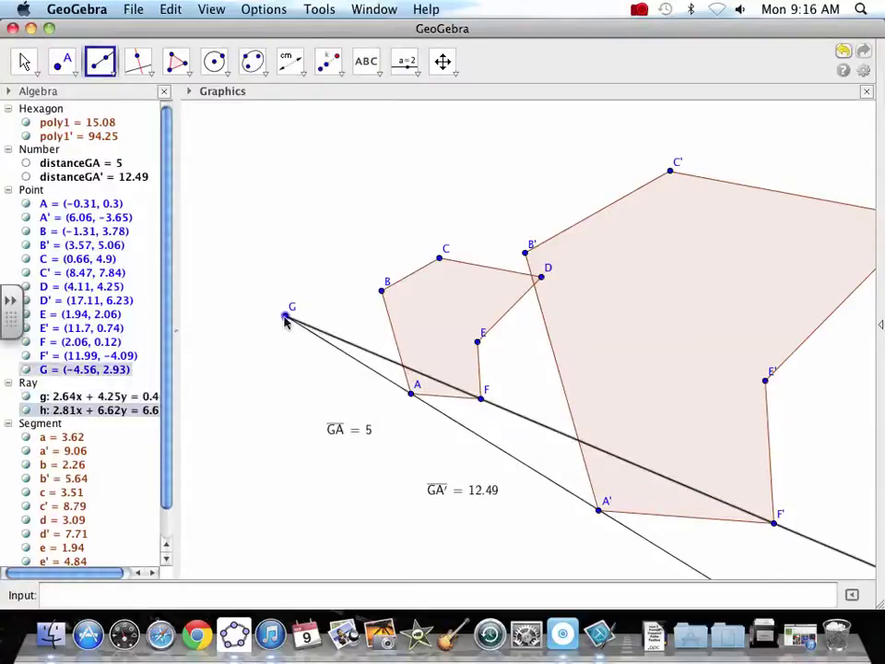
{"action": "left_click", "coordinate": [479, 347]}
Step: Add the remaining rays from G through vertices B, D and C
{"action": "left_click", "coordinate": [284, 318]}
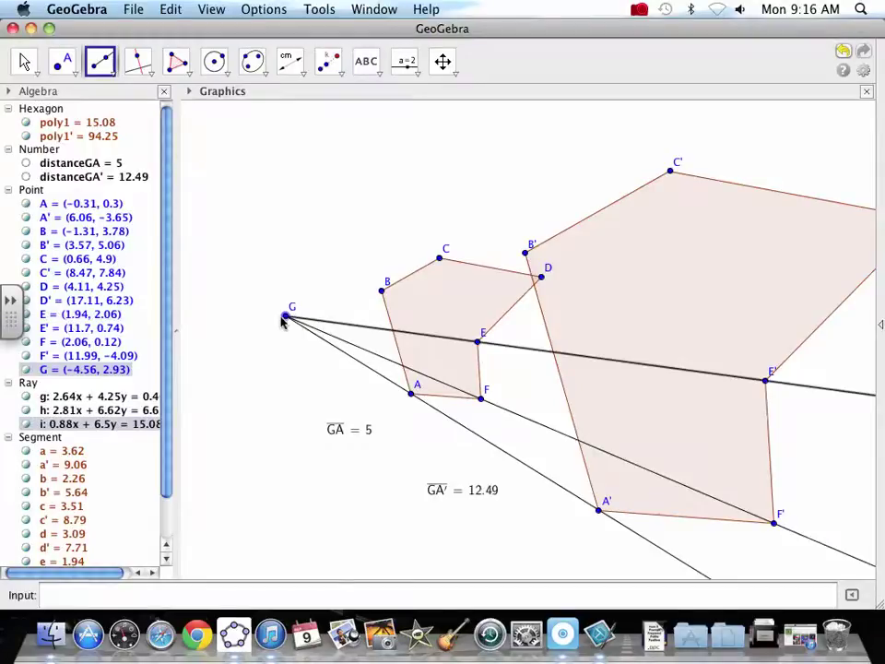
{"action": "left_click", "coordinate": [383, 291]}
{"action": "left_click", "coordinate": [286, 316]}
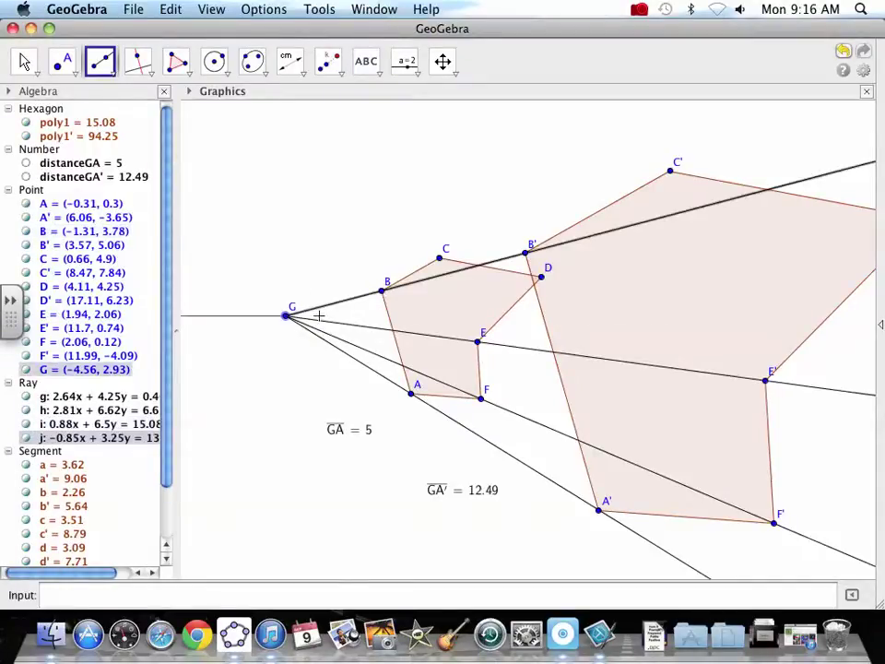
{"action": "left_click", "coordinate": [541, 277]}
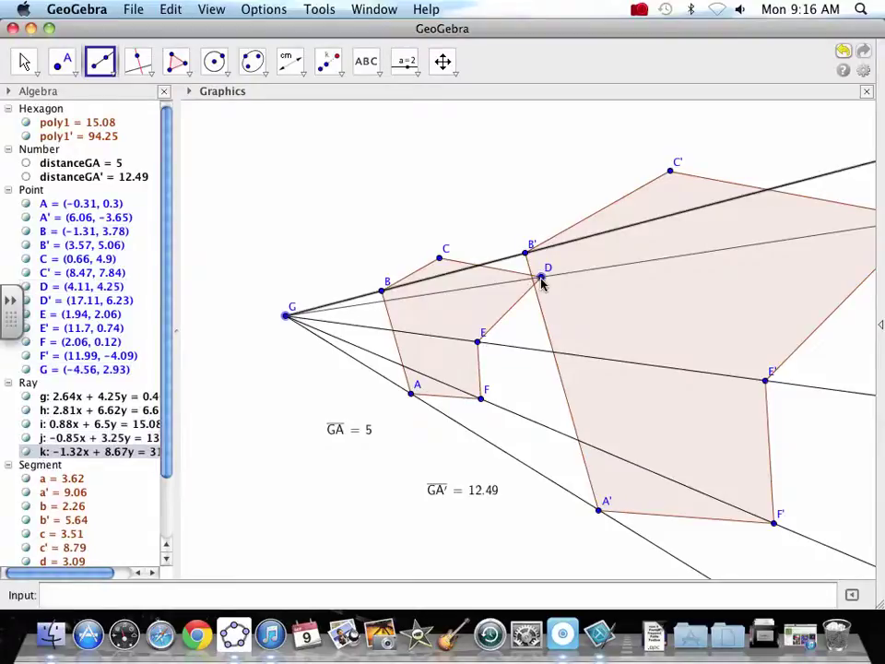
{"action": "left_click", "coordinate": [285, 316]}
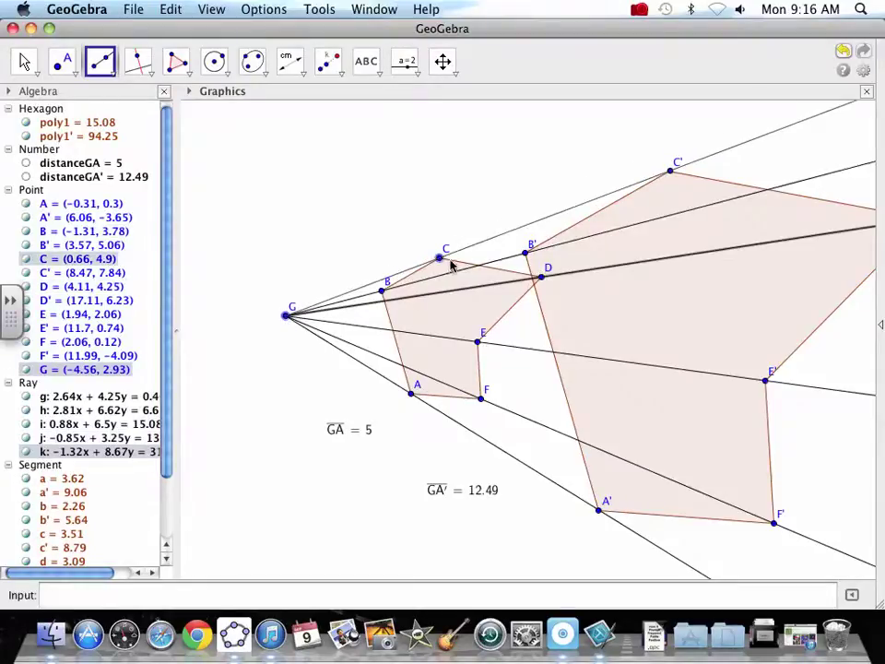
{"action": "left_click", "coordinate": [440, 258]}
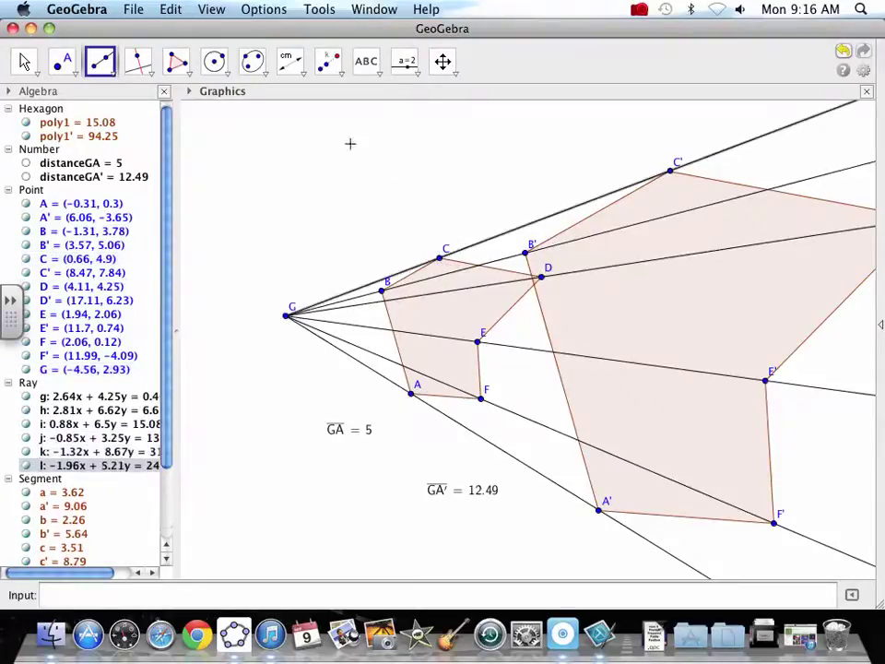
{"action": "left_click", "coordinate": [22, 61]}
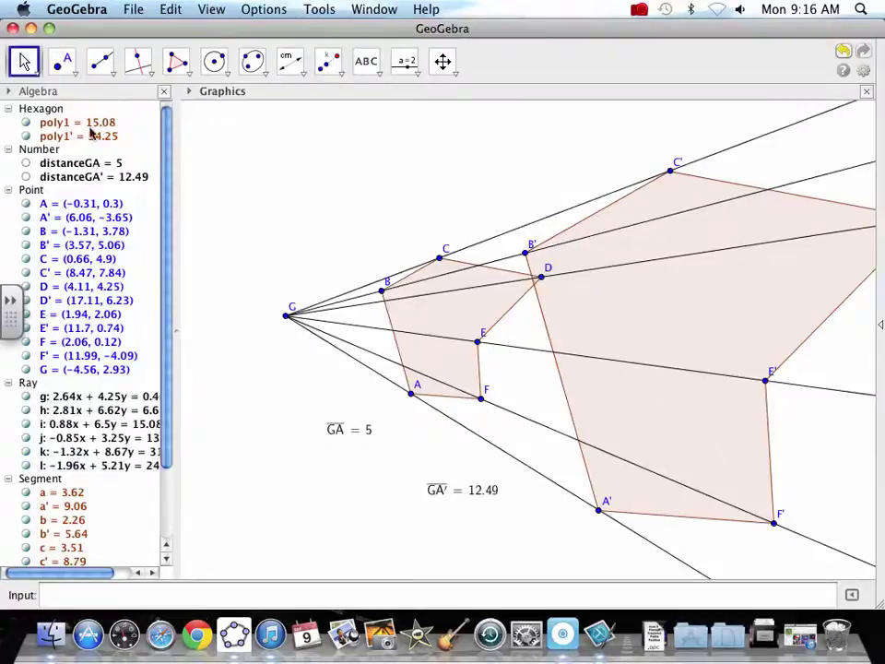
Step: Delete the previous construction and draw a new hexagon ABCDEF
{"action": "left_click_drag", "start_coordinate": [229, 129], "coordinate": [842, 548]}
{"action": "key", "text": "Delete"}
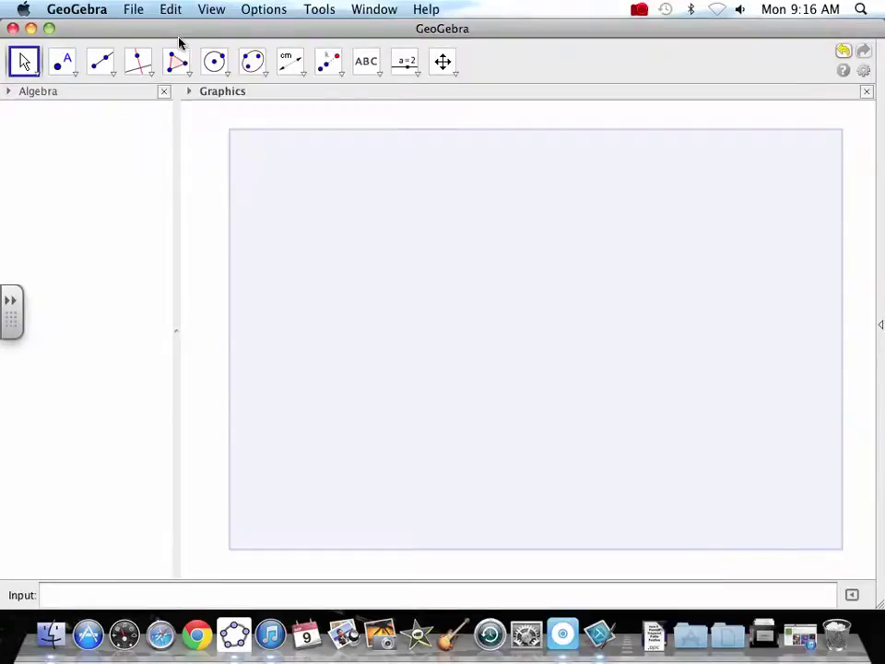
{"action": "left_click", "coordinate": [177, 61]}
{"action": "left_click", "coordinate": [299, 322]}
{"action": "left_click", "coordinate": [332, 223]}
{"action": "left_click", "coordinate": [411, 259]}
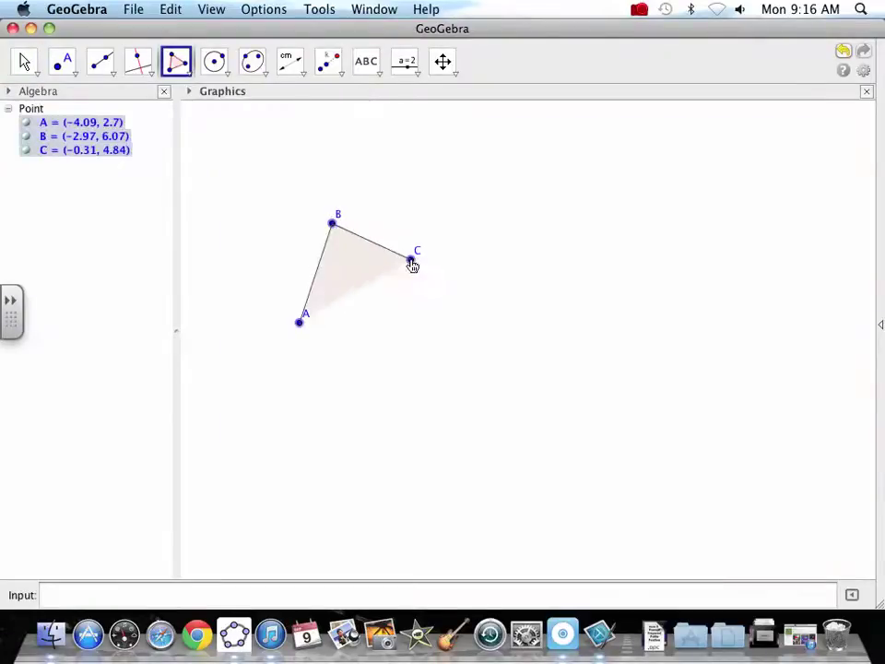
{"action": "left_click", "coordinate": [529, 375]}
{"action": "left_click", "coordinate": [350, 414]}
{"action": "left_click", "coordinate": [392, 330]}
{"action": "left_click", "coordinate": [303, 323]}
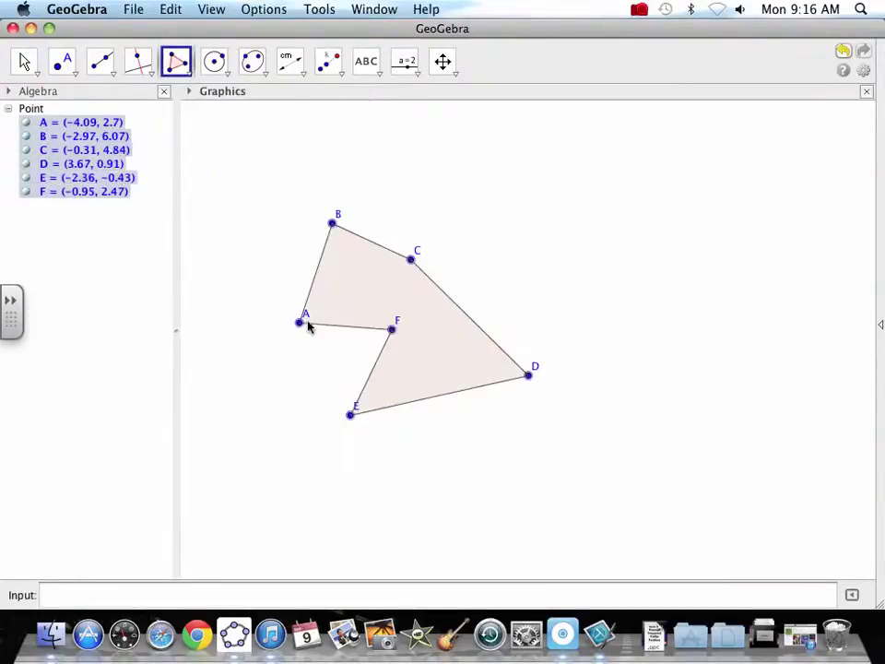
Step: Place point G right of the hexagon and shrink the hexagon toward G by factor 0.6
{"action": "left_click", "coordinate": [62, 61]}
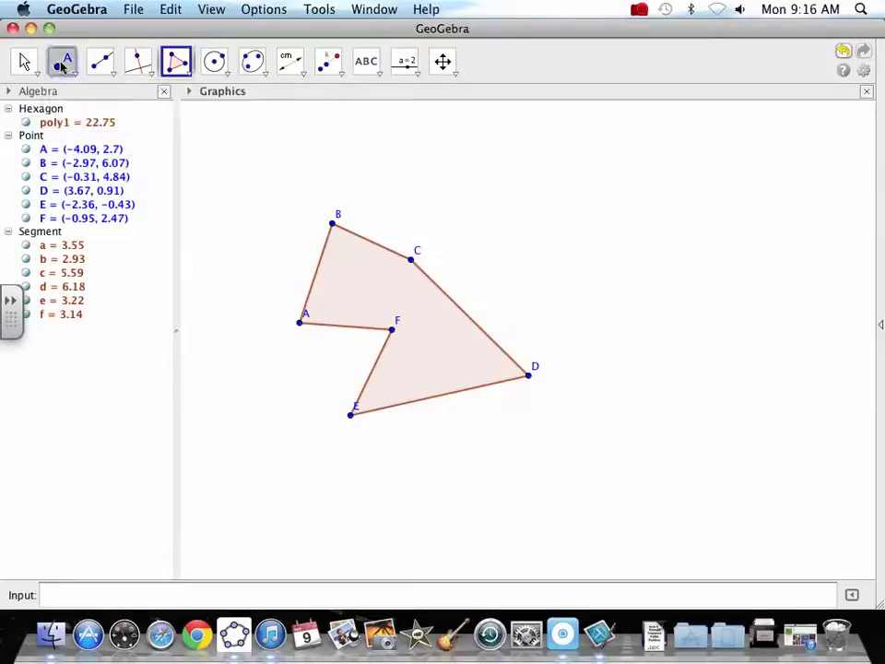
{"action": "left_click", "coordinate": [653, 338]}
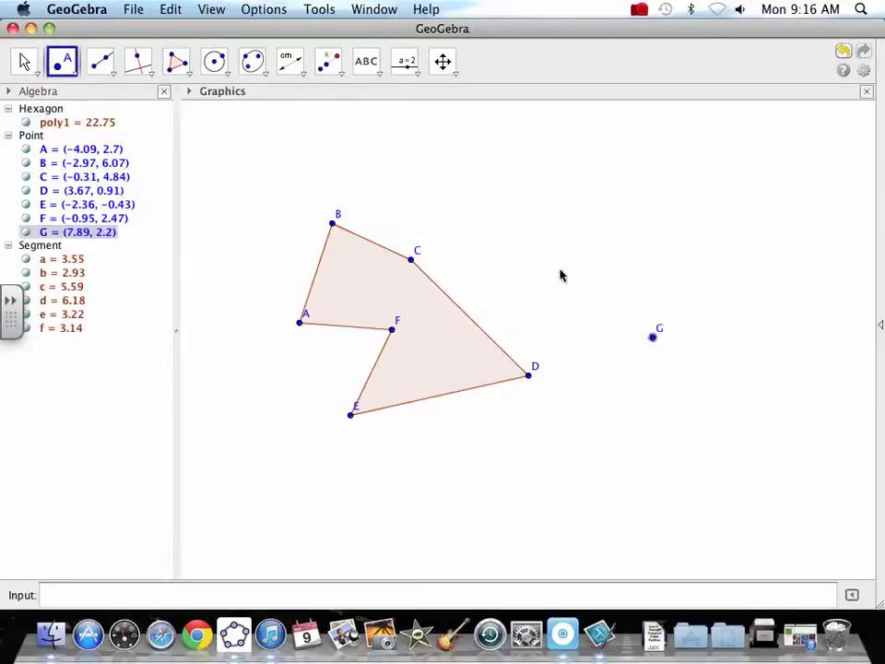
{"action": "left_click", "coordinate": [328, 61]}
{"action": "left_click", "coordinate": [424, 286]}
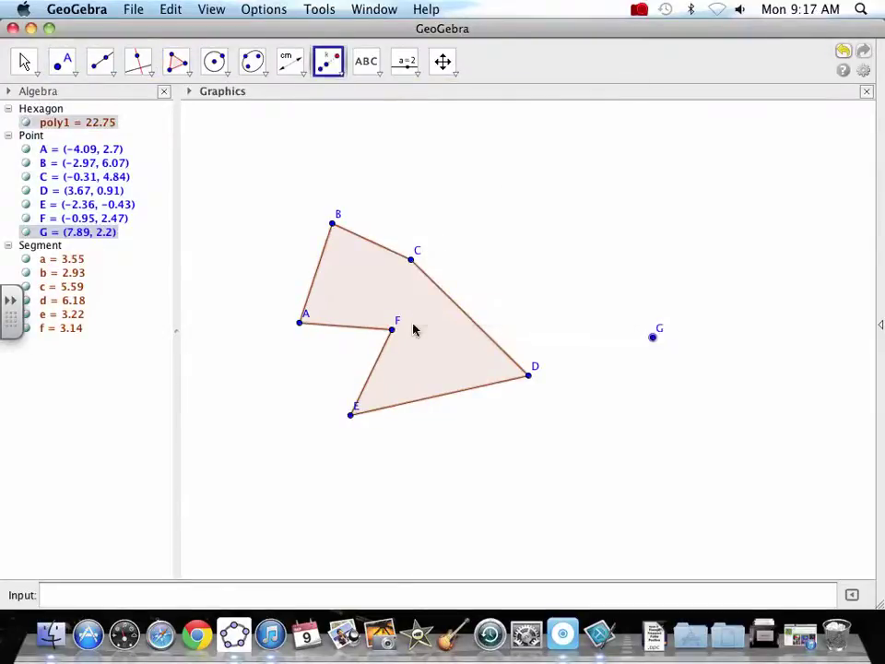
{"action": "left_click", "coordinate": [653, 338]}
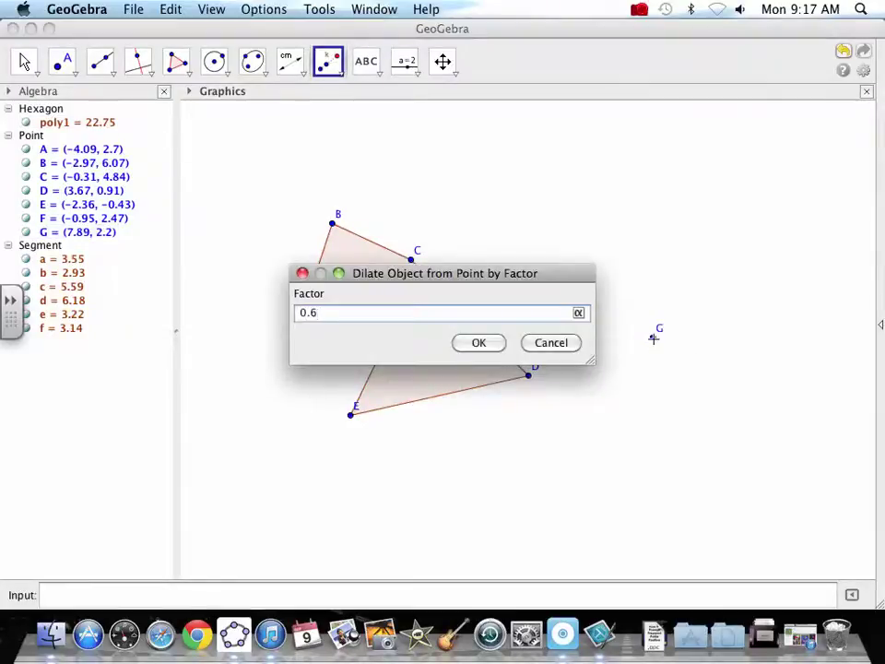
{"action": "left_click", "coordinate": [460, 343]}
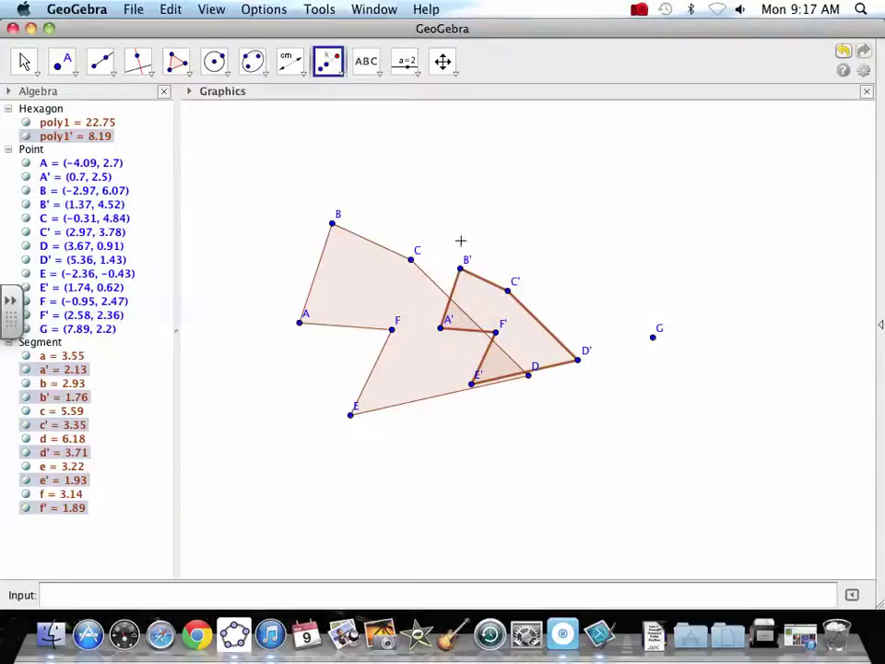
{"action": "left_click", "coordinate": [25, 60]}
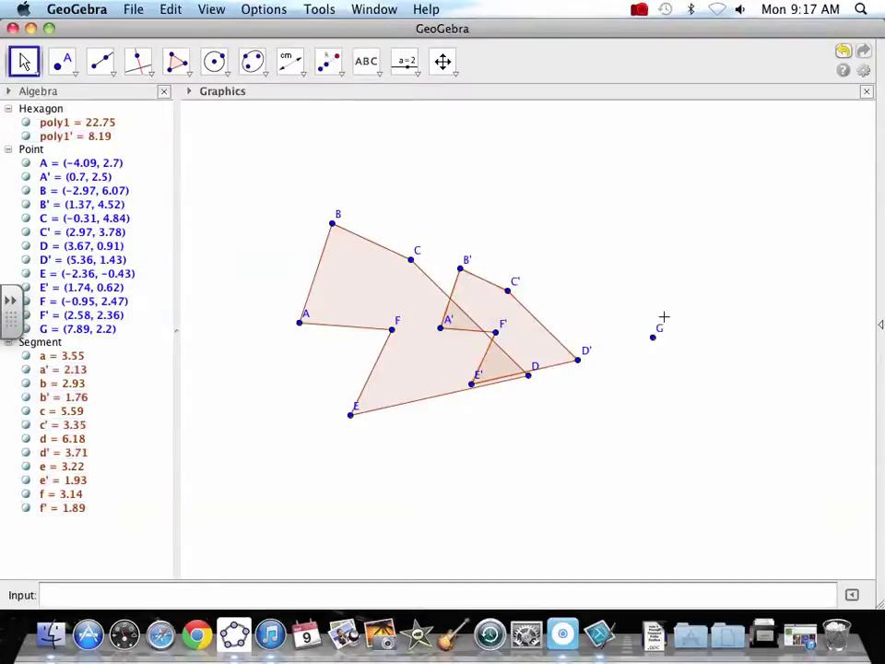
Step: Raise centre G, then draw rays from G through B and through D
{"action": "left_click_drag", "start_coordinate": [654, 336], "coordinate": [661, 280]}
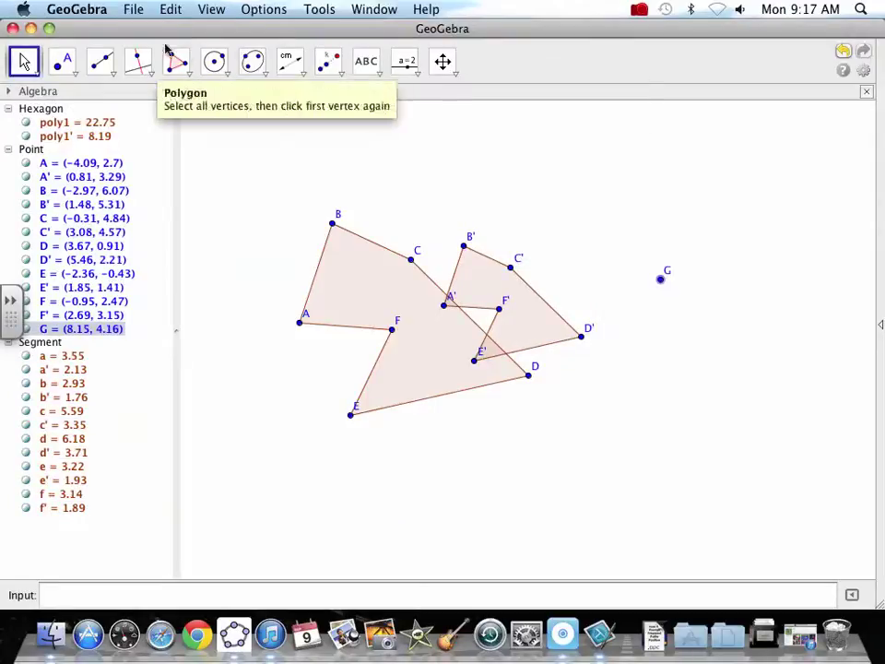
{"action": "left_click", "coordinate": [109, 69]}
{"action": "mouse_move", "coordinate": [140, 63]}
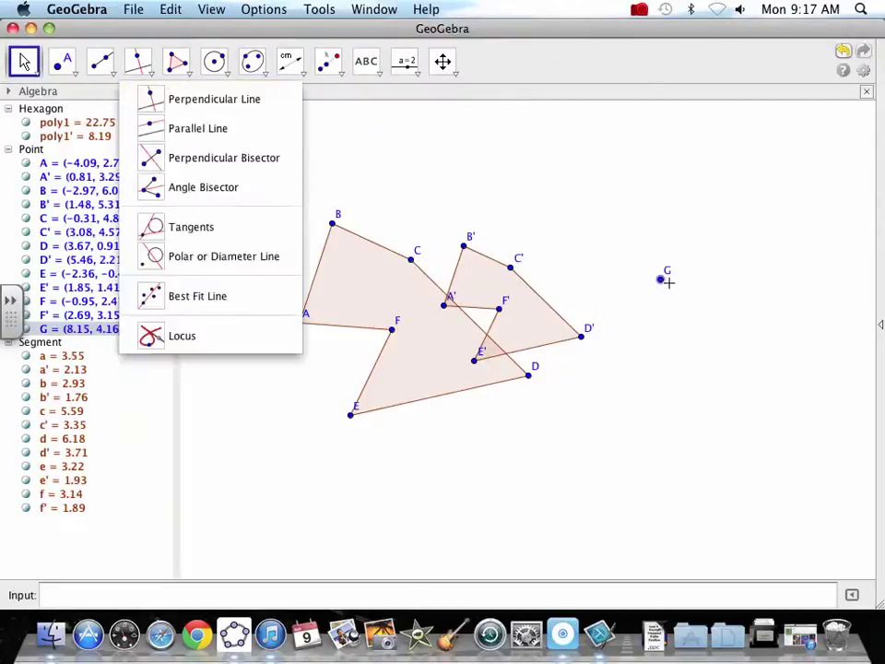
{"action": "mouse_move", "coordinate": [103, 63]}
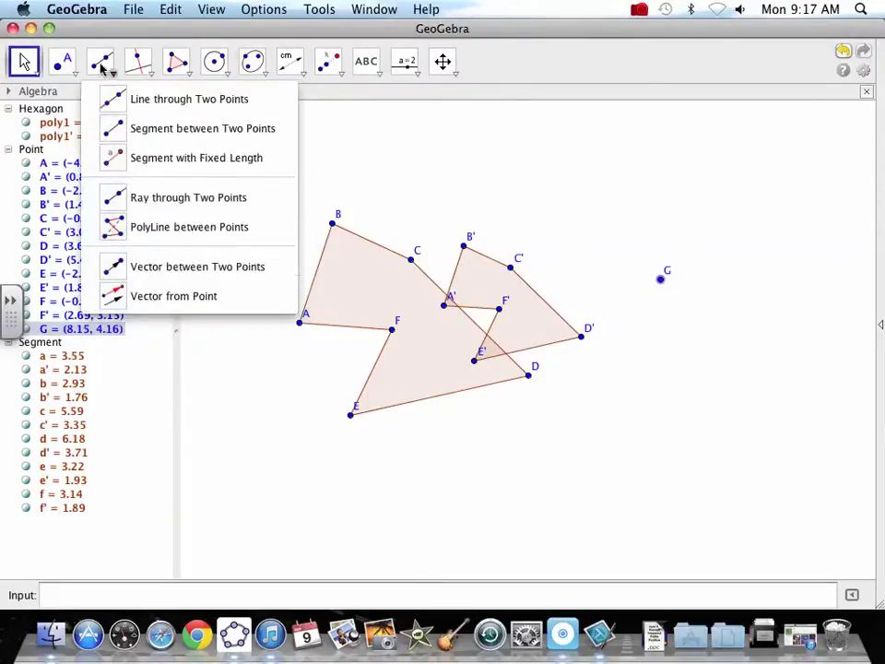
{"action": "left_click", "coordinate": [149, 199]}
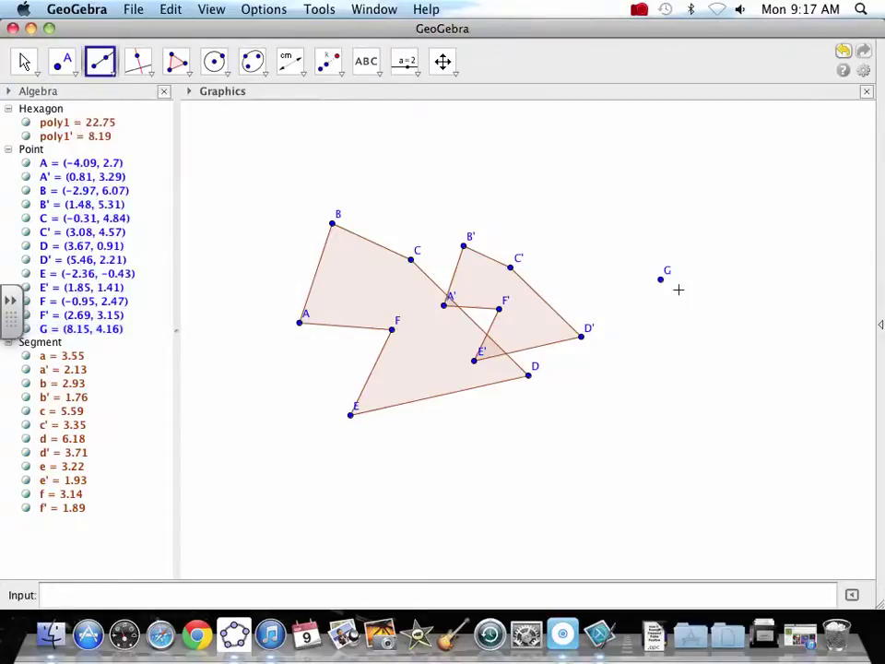
{"action": "left_click", "coordinate": [661, 280]}
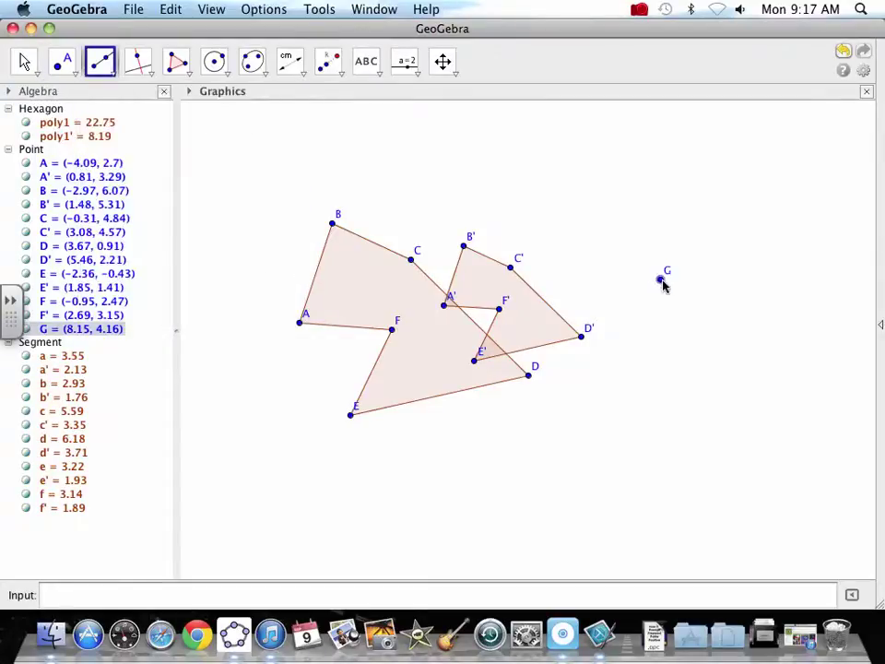
{"action": "left_click", "coordinate": [332, 225]}
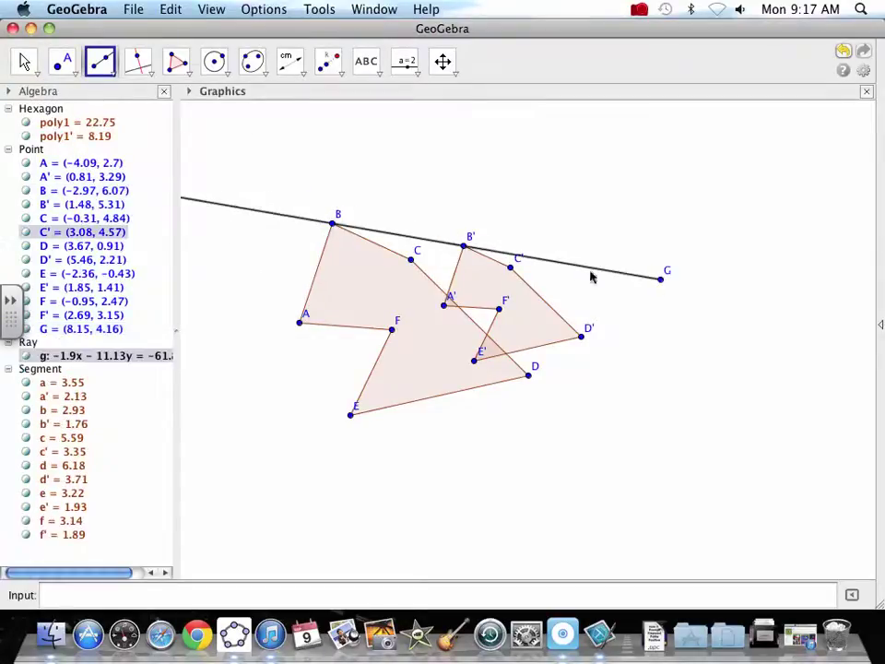
{"action": "left_click", "coordinate": [661, 278]}
{"action": "left_click", "coordinate": [531, 375]}
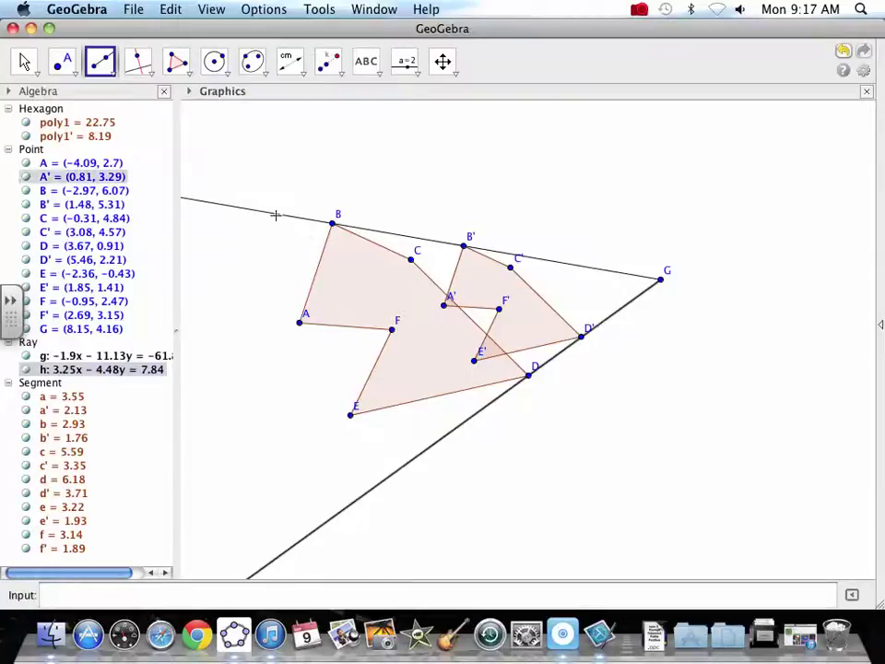
Step: Box-select the hexagon, its image, centre G and both rays, and delete them
{"action": "left_click", "coordinate": [25, 59]}
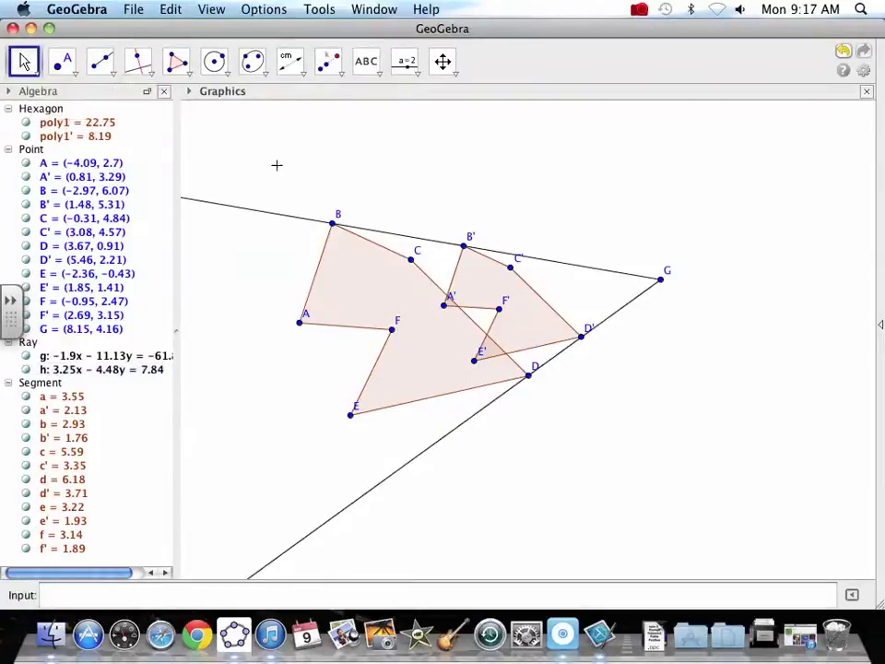
{"action": "left_click_drag", "start_coordinate": [220, 142], "coordinate": [326, 177]}
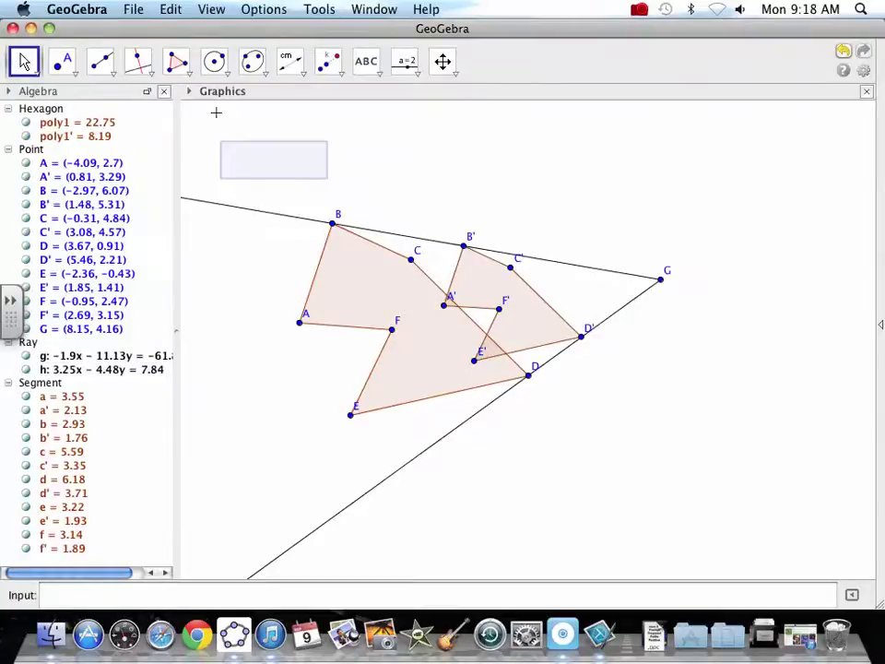
{"action": "left_click_drag", "start_coordinate": [217, 112], "coordinate": [766, 529]}
{"action": "key", "text": "Delete"}
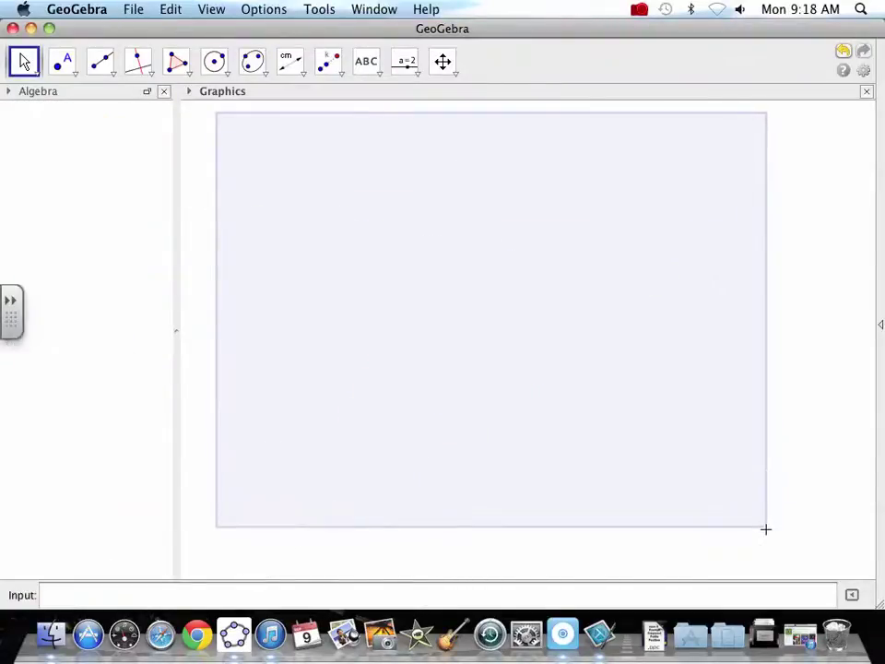
Step: Draw a new pentagon ABCDE with the Polygon tool
{"action": "left_click", "coordinate": [177, 63]}
{"action": "left_click", "coordinate": [309, 340]}
{"action": "left_click", "coordinate": [340, 209]}
{"action": "left_click", "coordinate": [442, 302]}
{"action": "left_click", "coordinate": [410, 419]}
{"action": "left_click", "coordinate": [369, 318]}
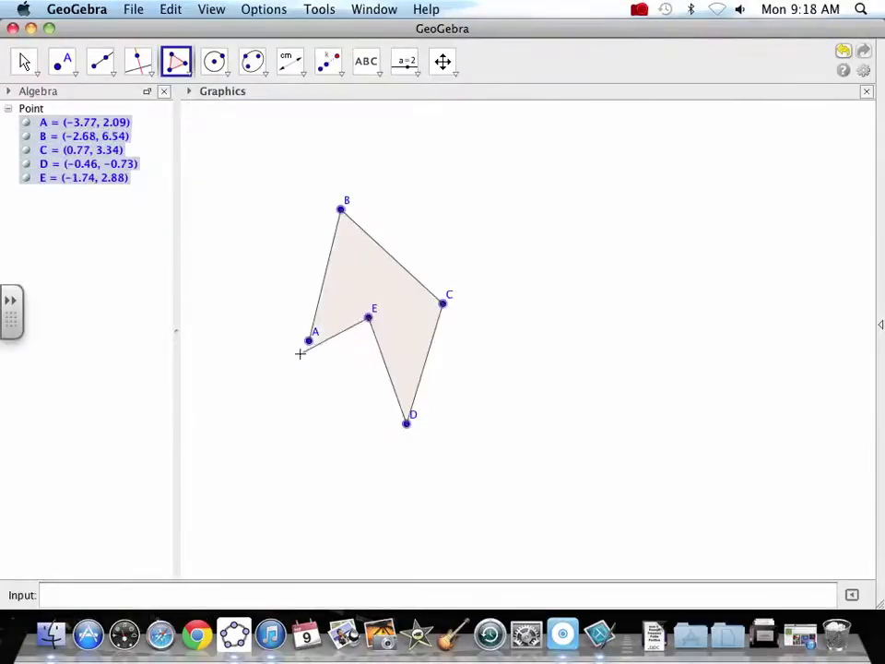
{"action": "left_click", "coordinate": [309, 340]}
Step: Add point F and dilate the pentagon from F by factor −2
{"action": "left_click", "coordinate": [62, 61]}
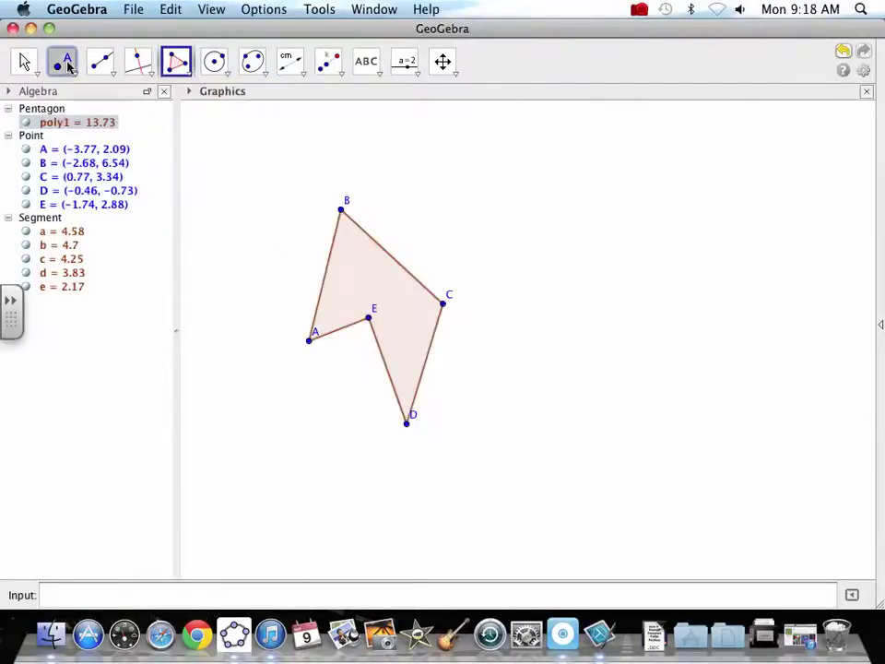
{"action": "left_click", "coordinate": [506, 301]}
{"action": "left_click", "coordinate": [330, 61]}
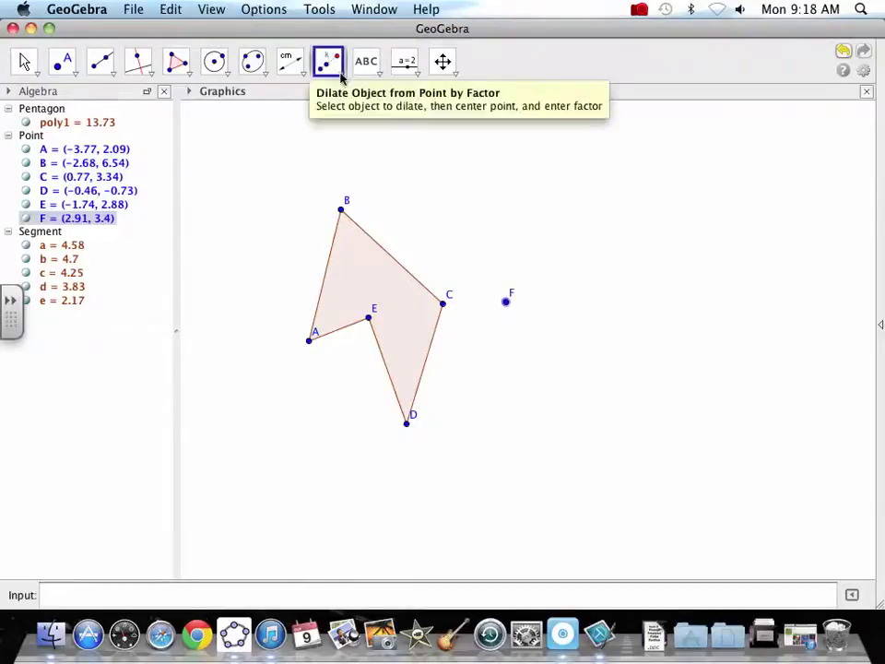
{"action": "left_click", "coordinate": [413, 310]}
{"action": "left_click", "coordinate": [507, 303]}
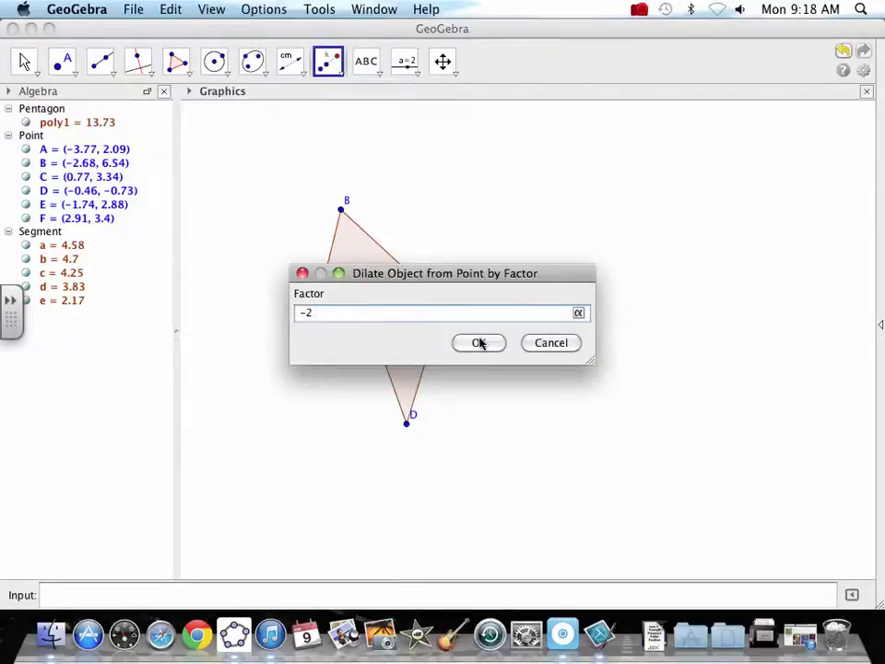
{"action": "left_click", "coordinate": [479, 343]}
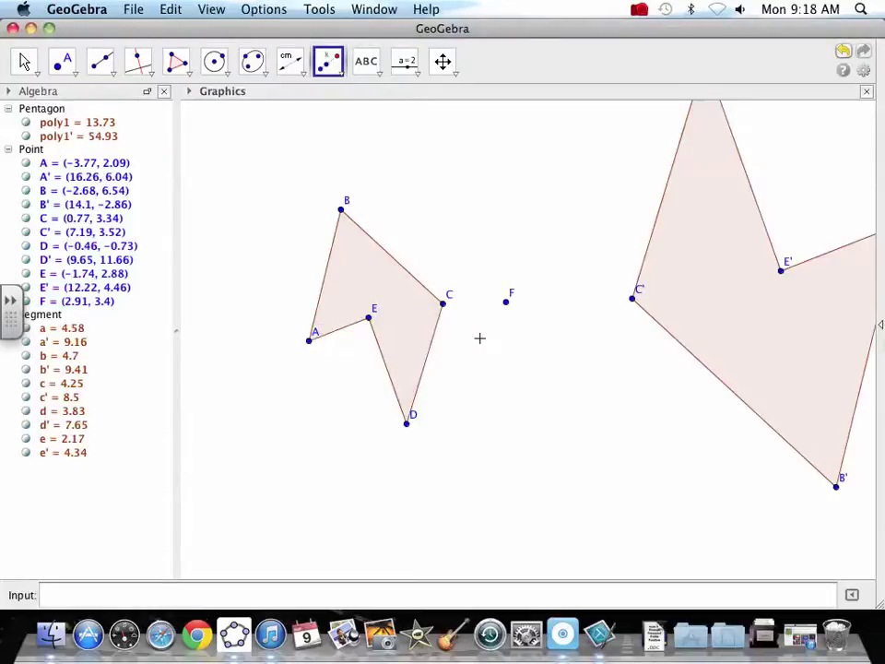
{"action": "left_click", "coordinate": [24, 62]}
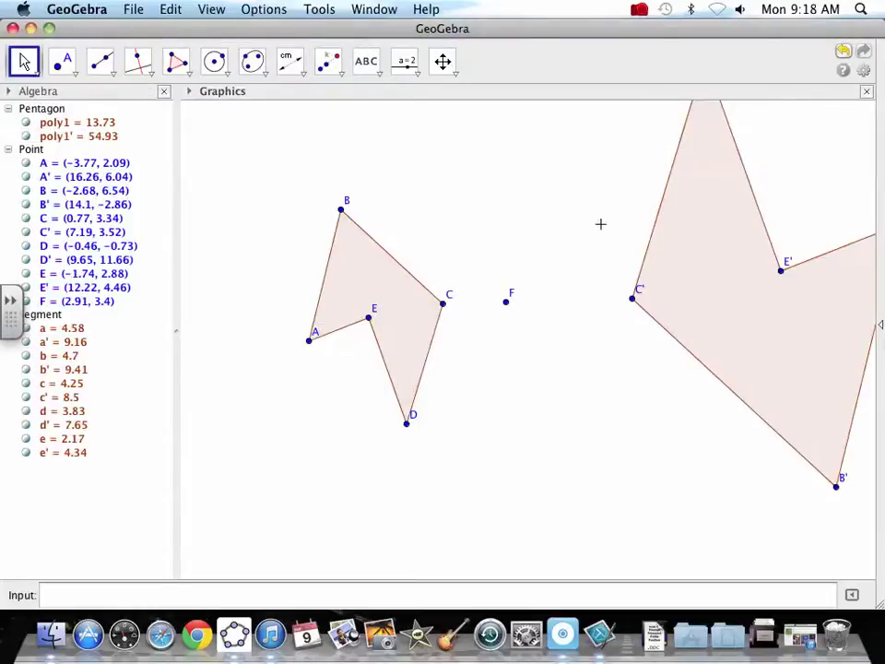
Step: Measure FD (5.33) and FD′ (10.66), moving the FD′ label clear of the shape
{"action": "scroll", "coordinate": [595, 237], "scroll_direction": "up", "scroll_amount": 3}
{"action": "scroll", "coordinate": [571, 222], "scroll_direction": "down", "scroll_amount": 5}
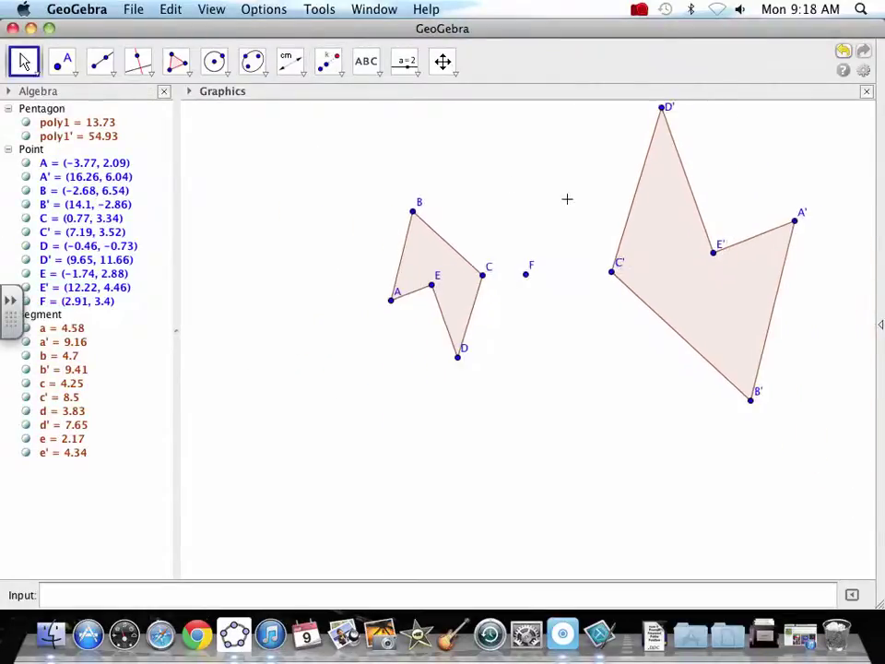
{"action": "scroll", "coordinate": [567, 199], "scroll_direction": "down", "scroll_amount": 1}
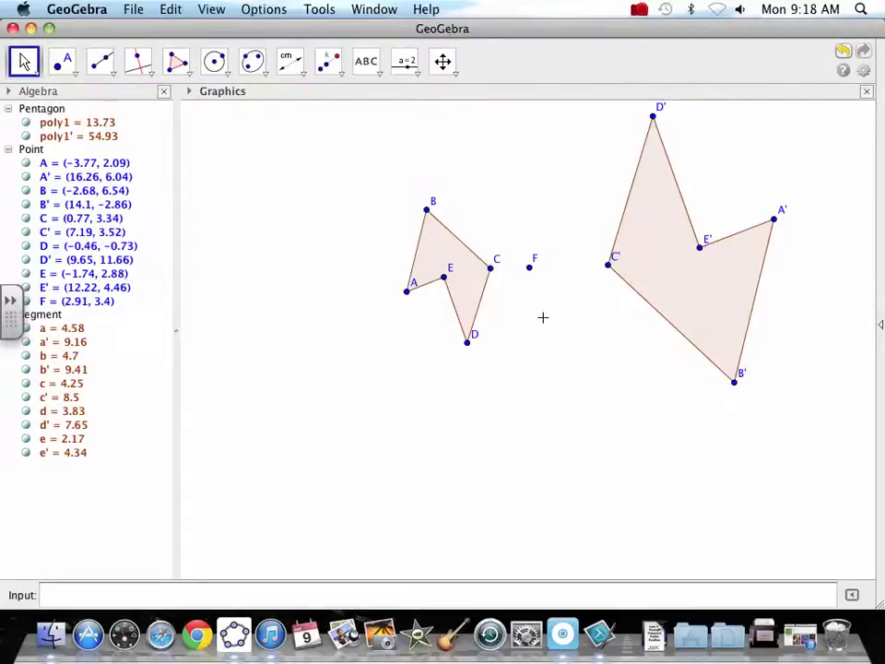
{"action": "left_click", "coordinate": [291, 64]}
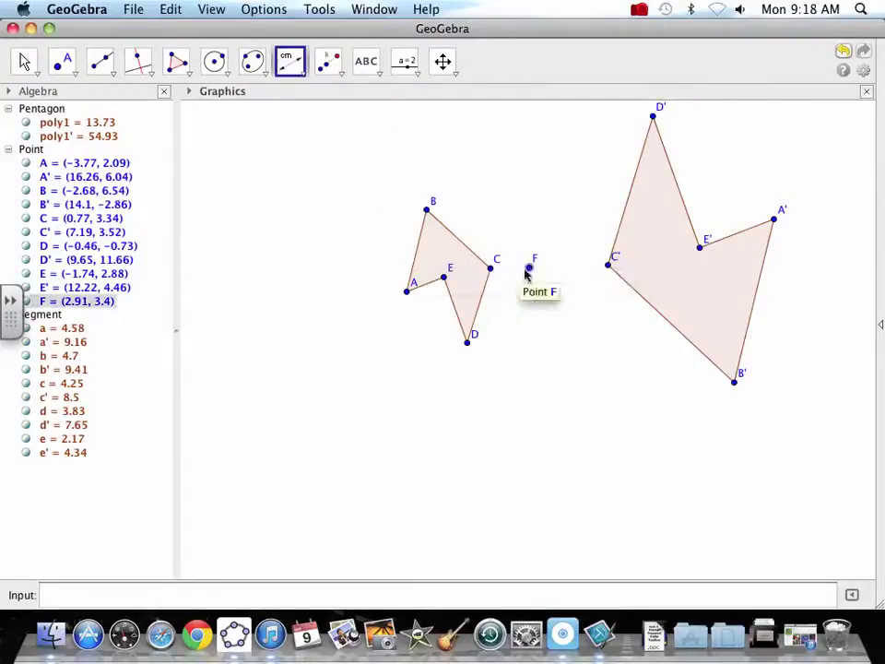
{"action": "left_click", "coordinate": [529, 268]}
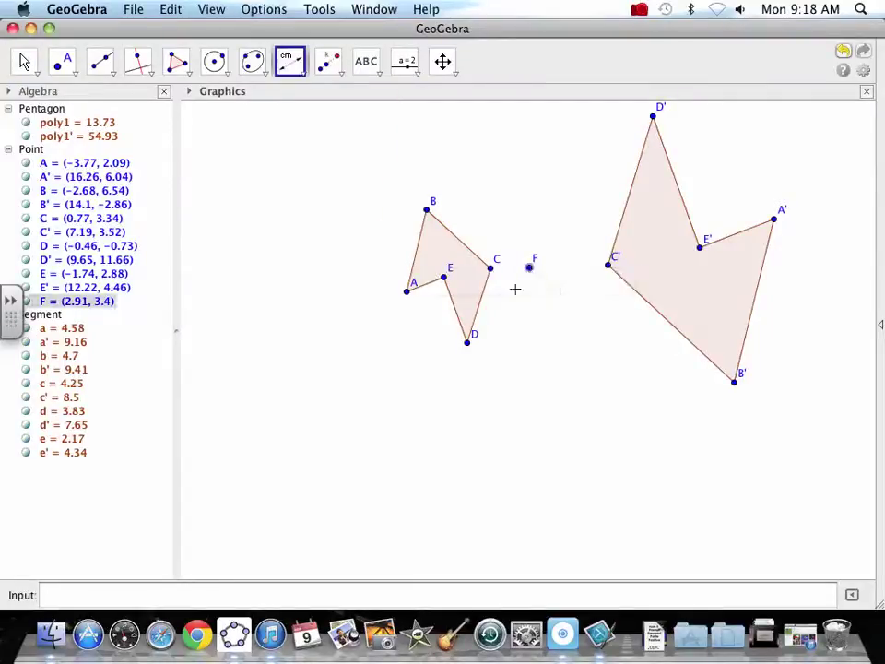
{"action": "left_click", "coordinate": [468, 342]}
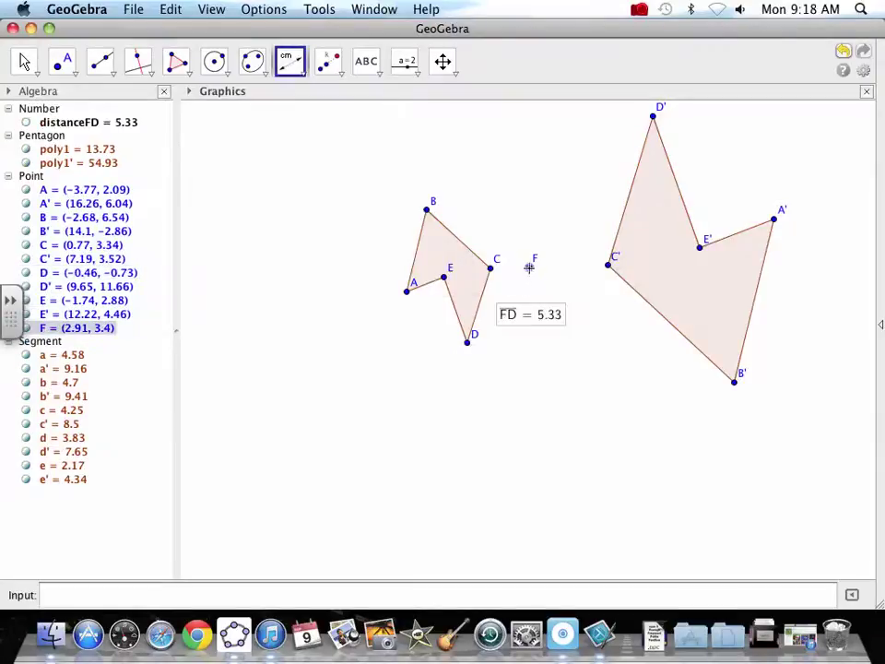
{"action": "left_click", "coordinate": [653, 117]}
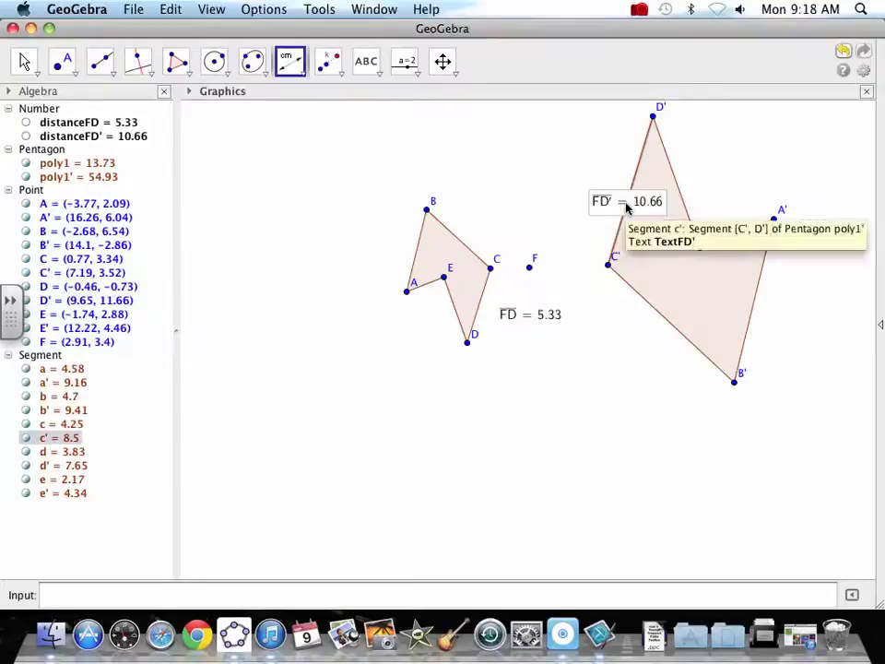
{"action": "left_click", "coordinate": [25, 62]}
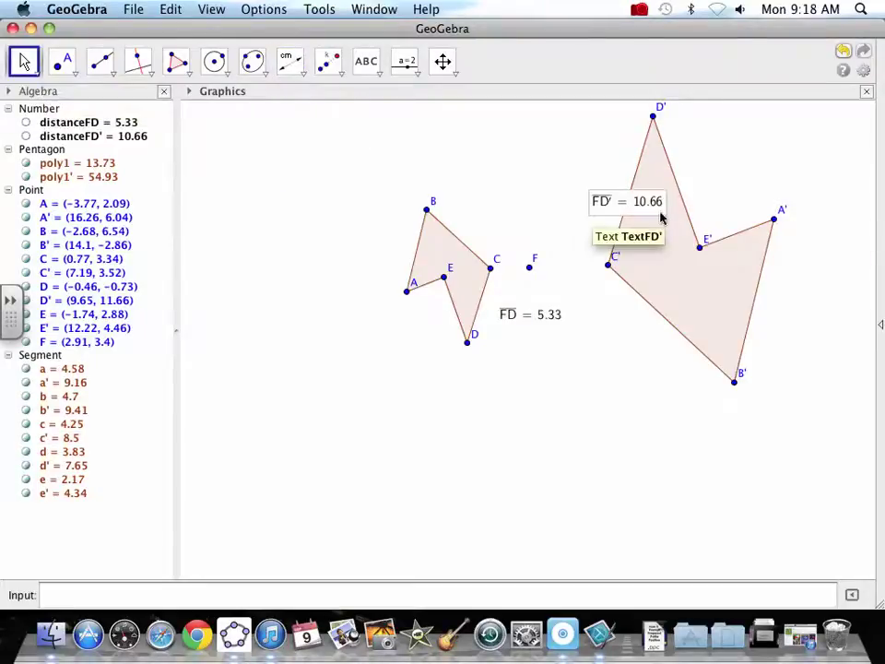
{"action": "left_click_drag", "start_coordinate": [633, 205], "coordinate": [570, 170]}
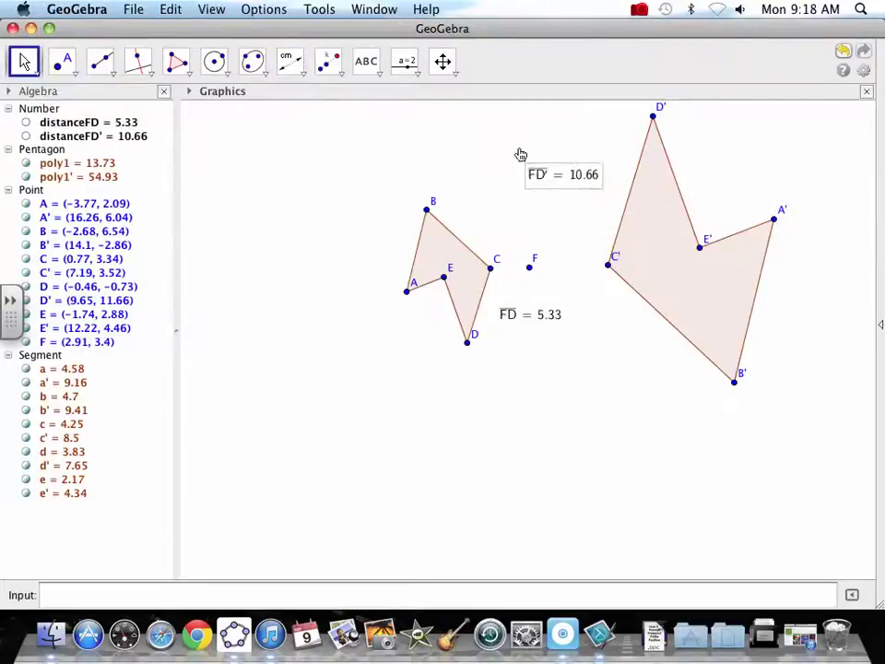
Step: Draw lines through F and D and through F and B, passing D′ and B′
{"action": "left_click", "coordinate": [111, 79]}
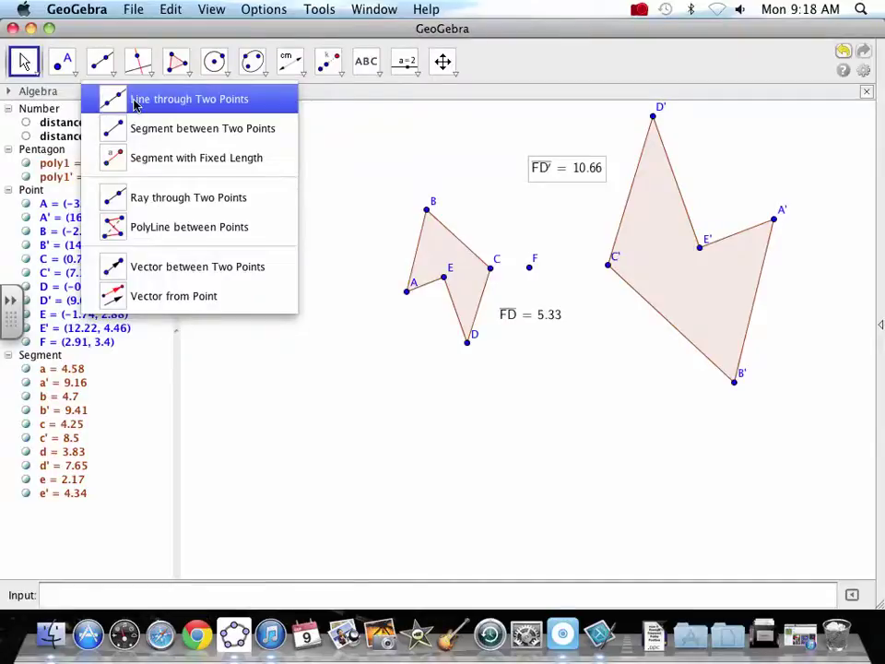
{"action": "left_click", "coordinate": [137, 102]}
{"action": "left_click", "coordinate": [528, 266]}
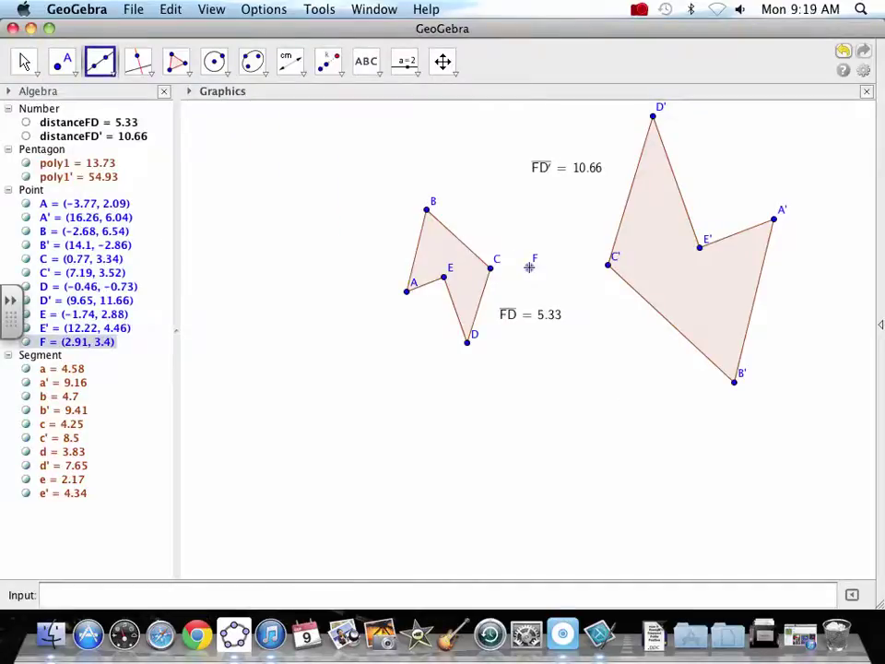
{"action": "left_click", "coordinate": [468, 341]}
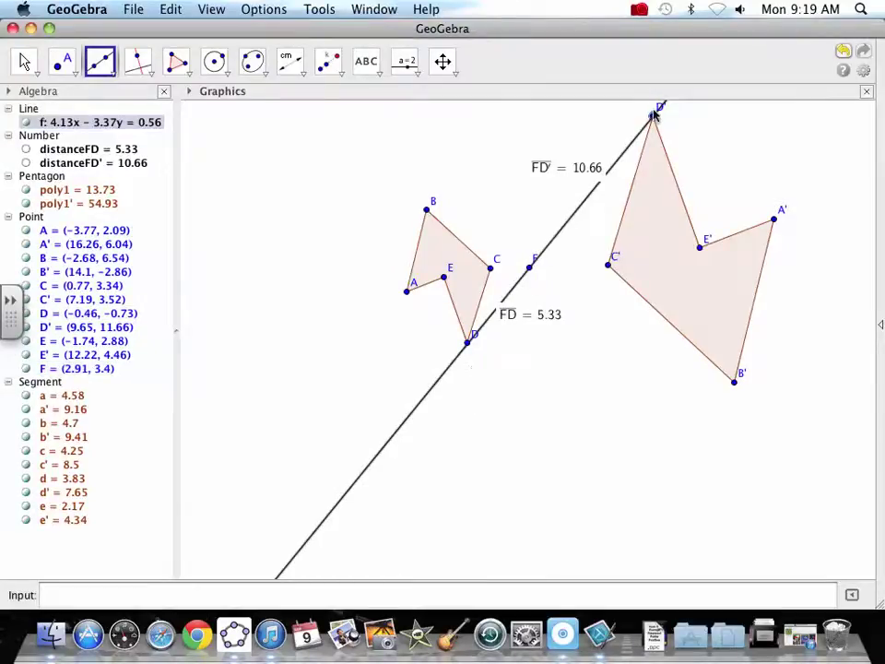
{"action": "left_click", "coordinate": [530, 267]}
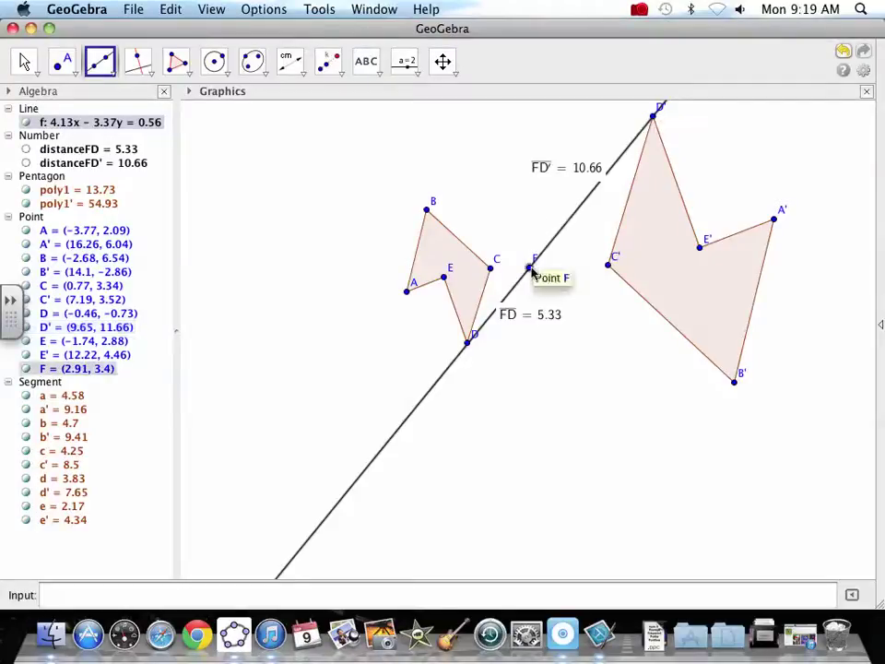
{"action": "left_click", "coordinate": [427, 210]}
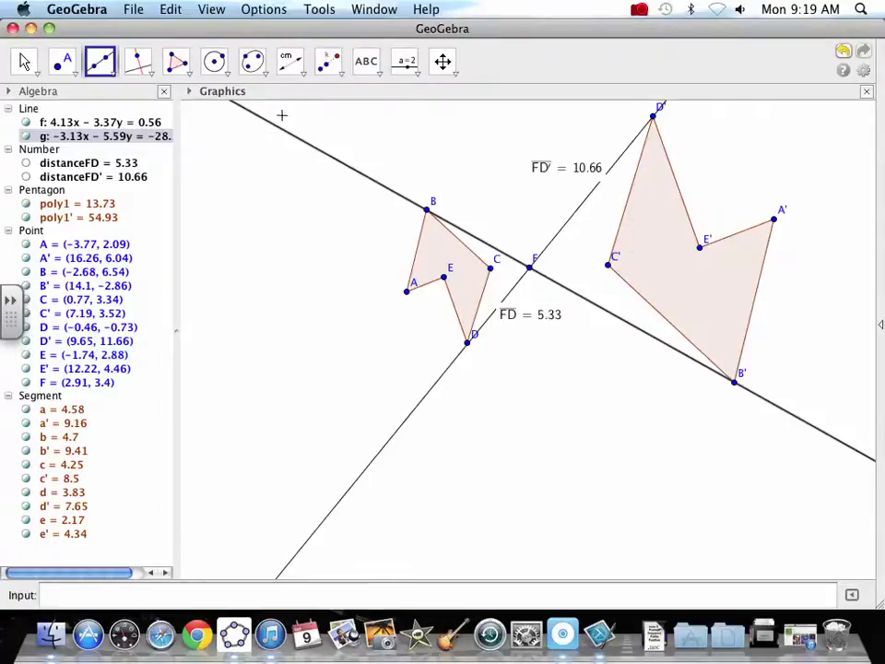
{"action": "left_click", "coordinate": [24, 61]}
Step: Delete the pentagon construction and draw a new hexagon ABCDEF
{"action": "left_click_drag", "start_coordinate": [301, 109], "coordinate": [820, 464]}
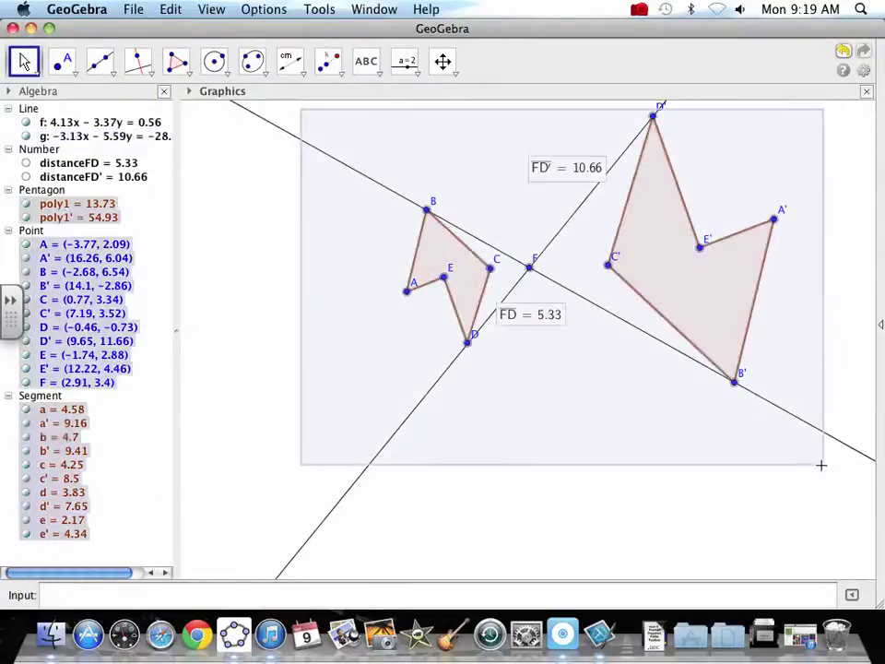
{"action": "key", "text": "Delete"}
{"action": "left_click", "coordinate": [163, 65]}
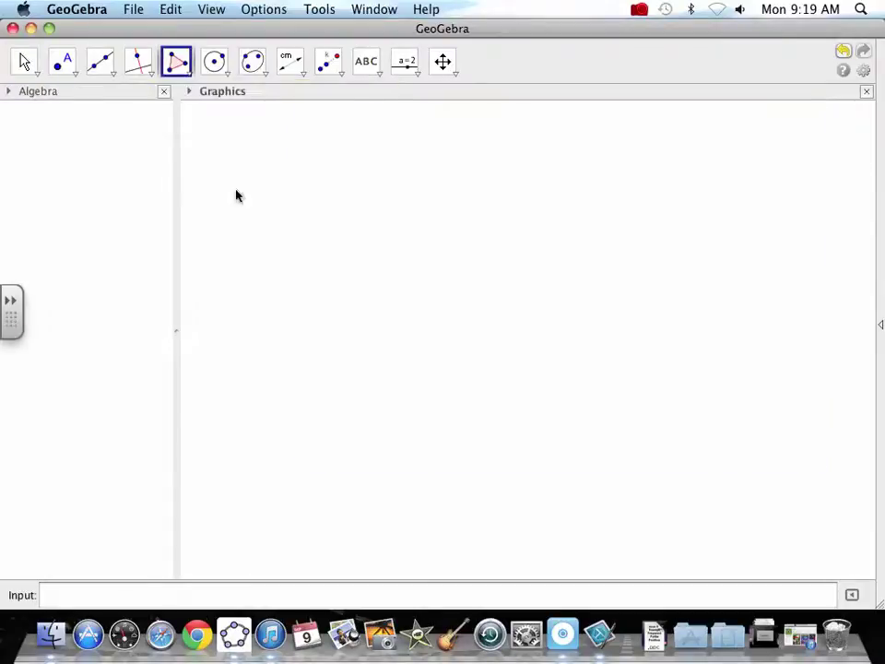
{"action": "left_click", "coordinate": [377, 346]}
{"action": "left_click", "coordinate": [357, 232]}
{"action": "left_click", "coordinate": [480, 267]}
{"action": "left_click", "coordinate": [545, 475]}
{"action": "left_click", "coordinate": [400, 464]}
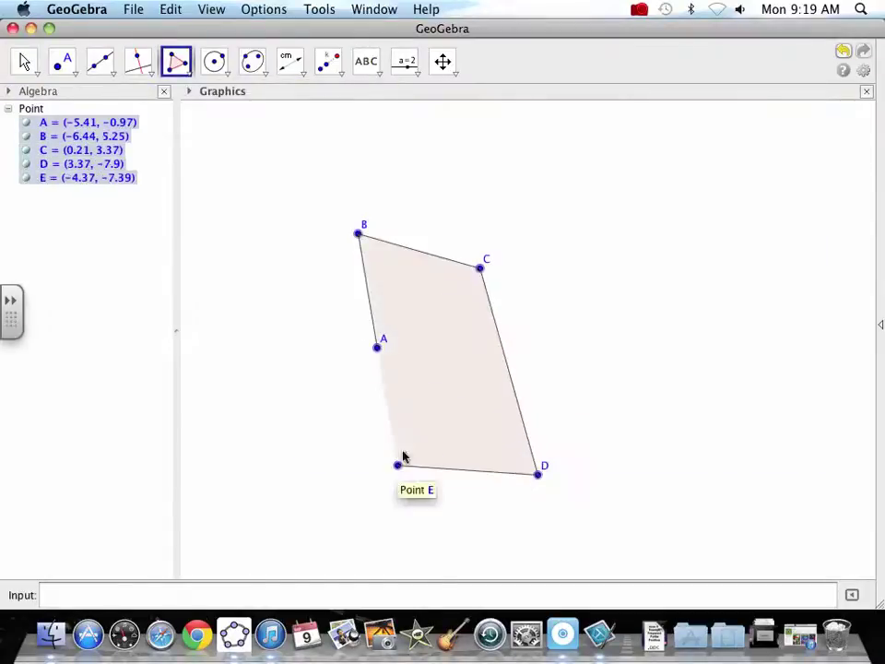
{"action": "left_click", "coordinate": [474, 322]}
{"action": "left_click", "coordinate": [378, 347]}
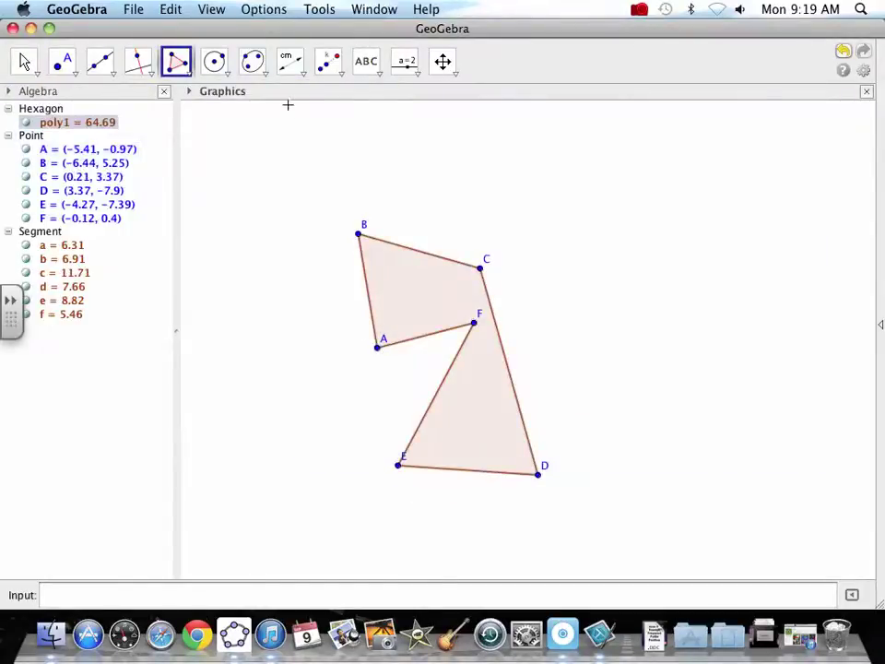
Step: Add point G and dilate the hexagon from G by factor −0.6
{"action": "left_click", "coordinate": [63, 61]}
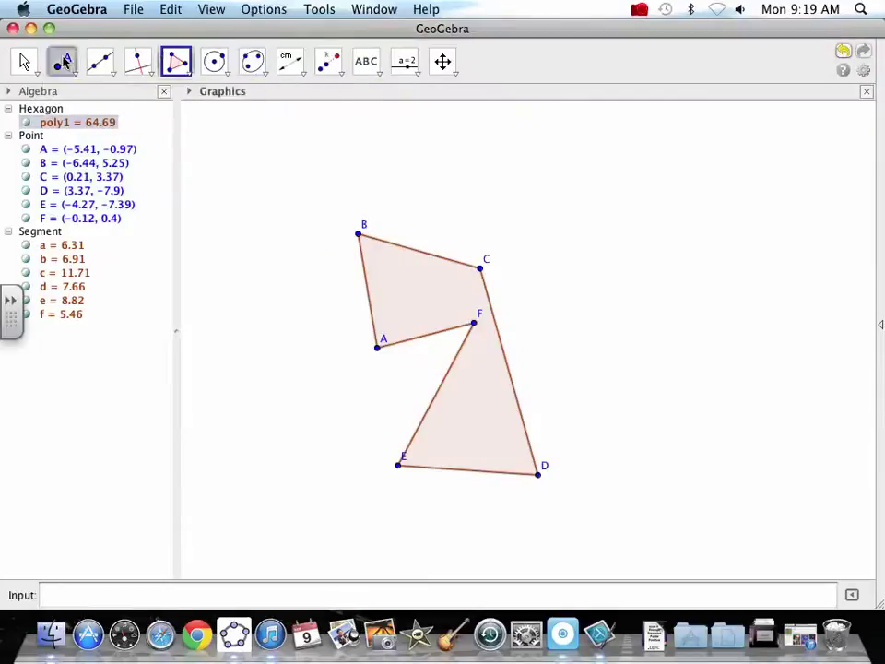
{"action": "left_click", "coordinate": [589, 357]}
{"action": "left_click", "coordinate": [316, 67]}
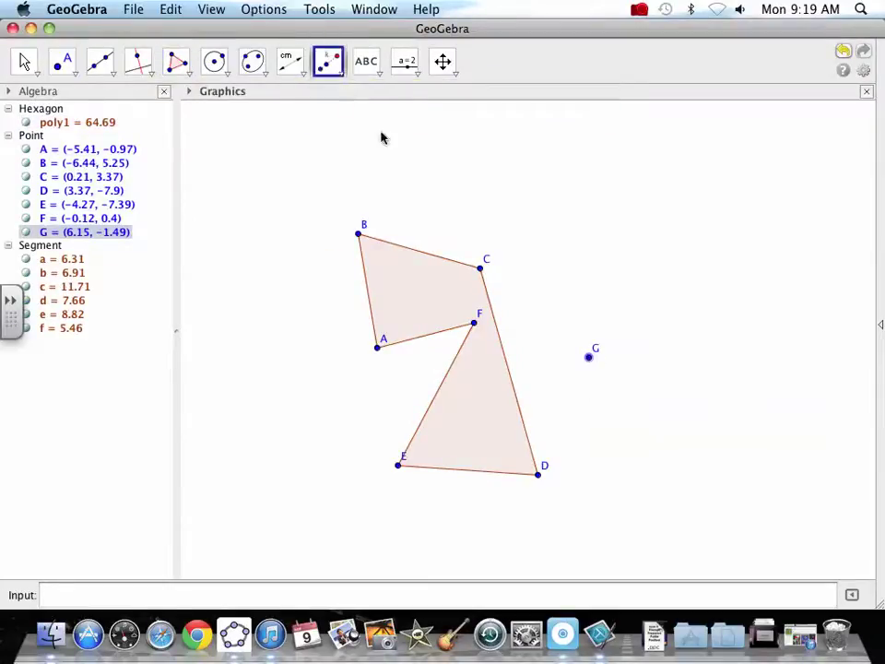
{"action": "left_click", "coordinate": [417, 292]}
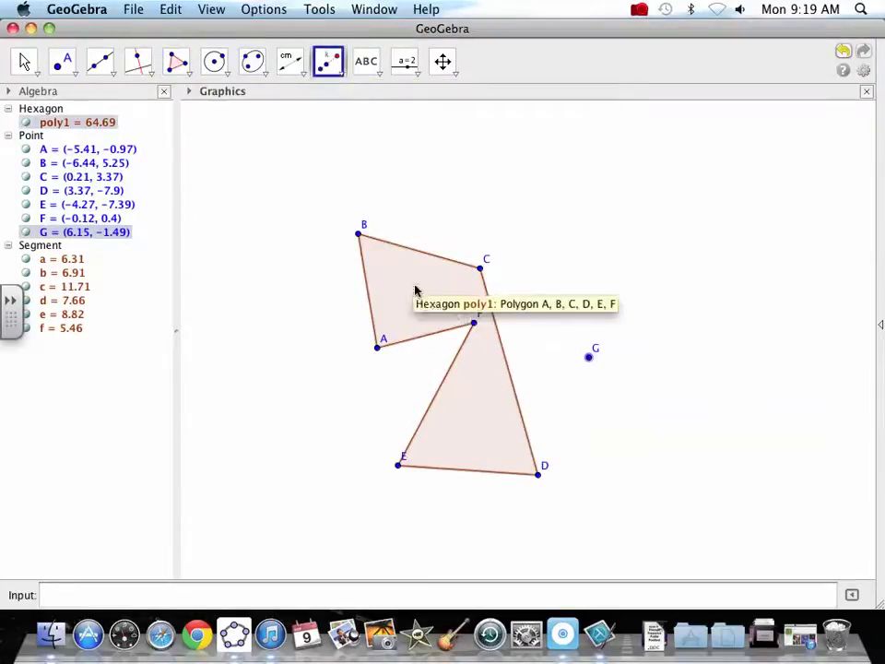
{"action": "left_click", "coordinate": [591, 364]}
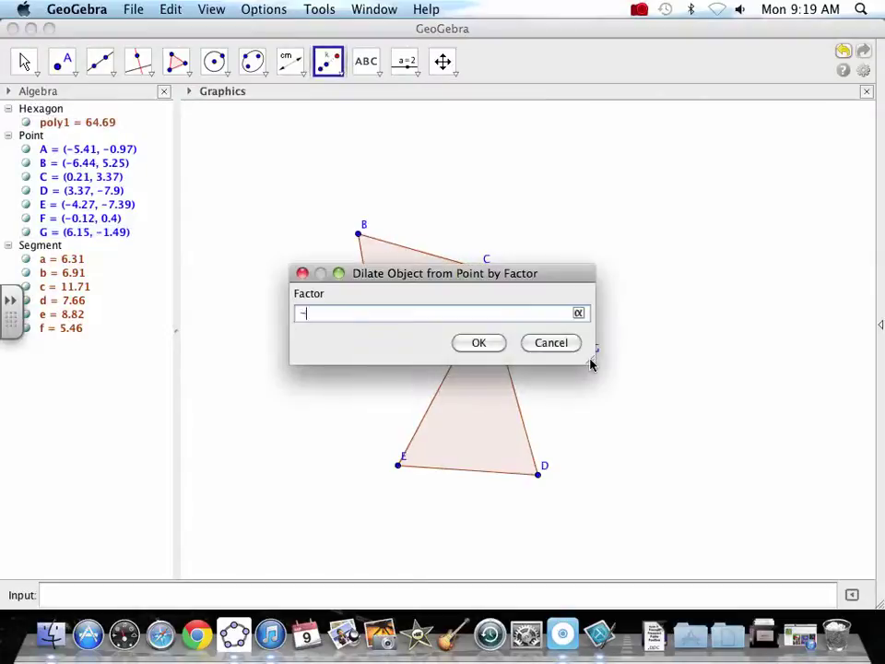
{"action": "type", "text": "-0.6"}
{"action": "left_click", "coordinate": [481, 344]}
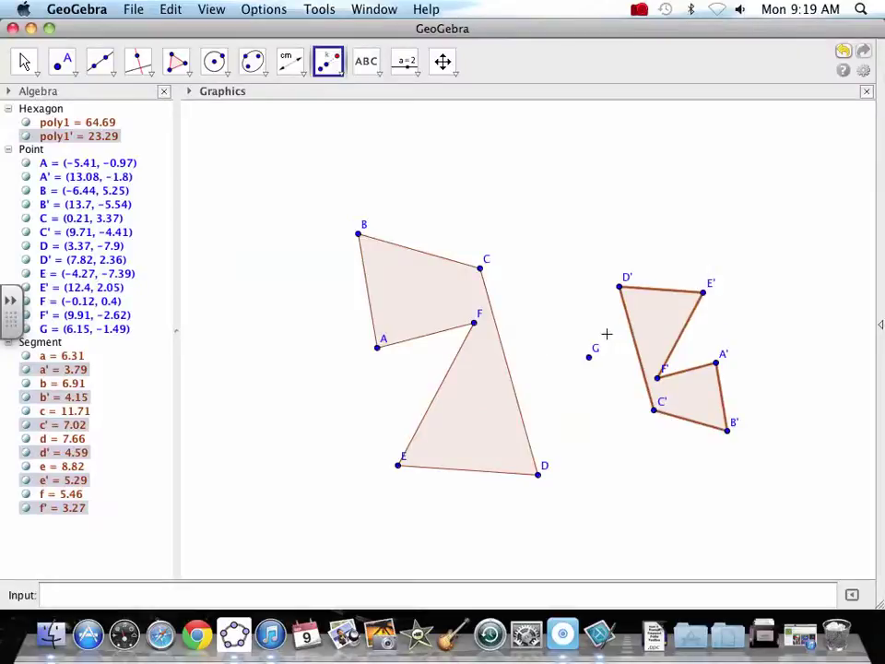
Step: Draw line g through centre G and vertex D, passing through D′
{"action": "left_click", "coordinate": [99, 60]}
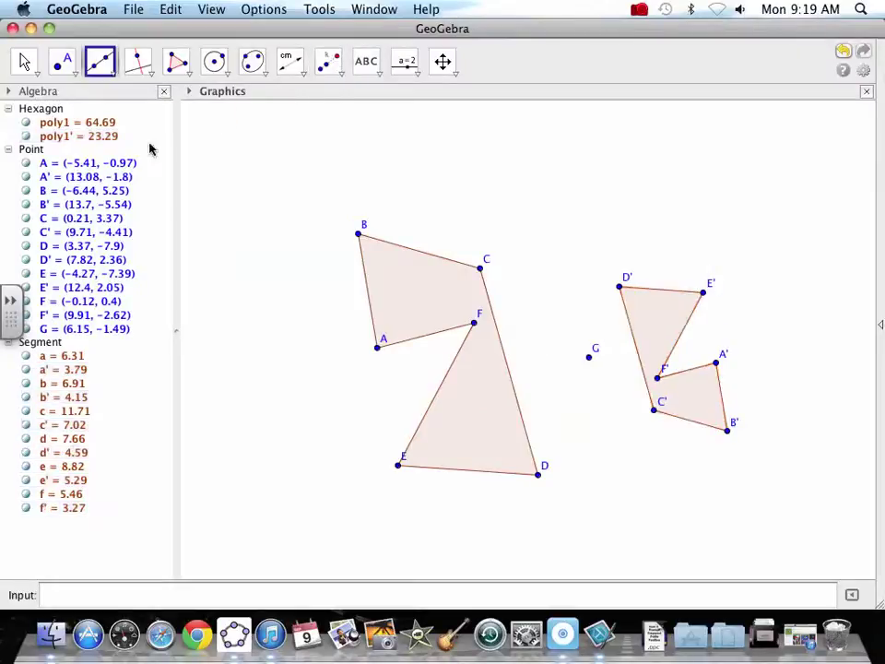
{"action": "left_click", "coordinate": [588, 358]}
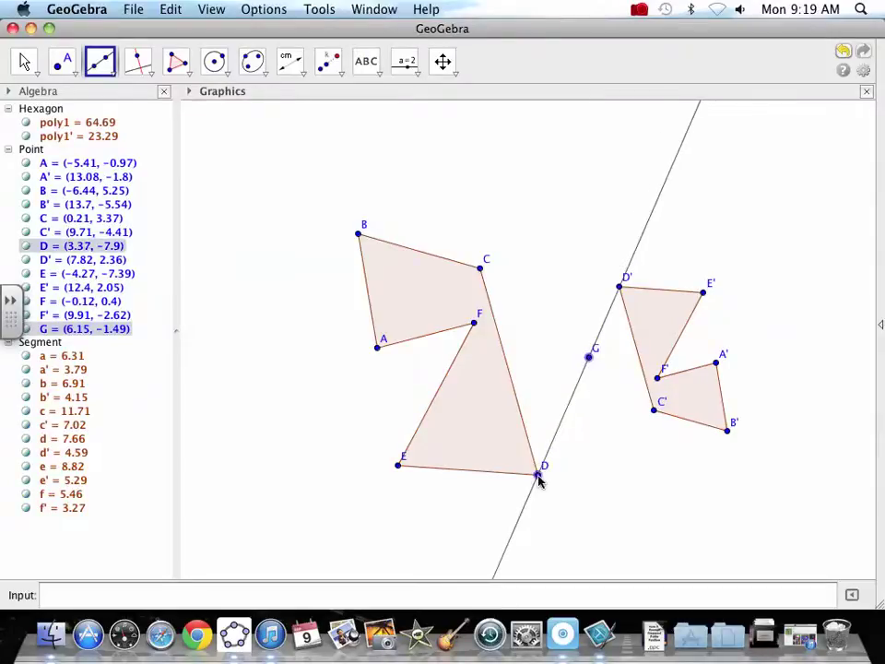
{"action": "left_click", "coordinate": [538, 476]}
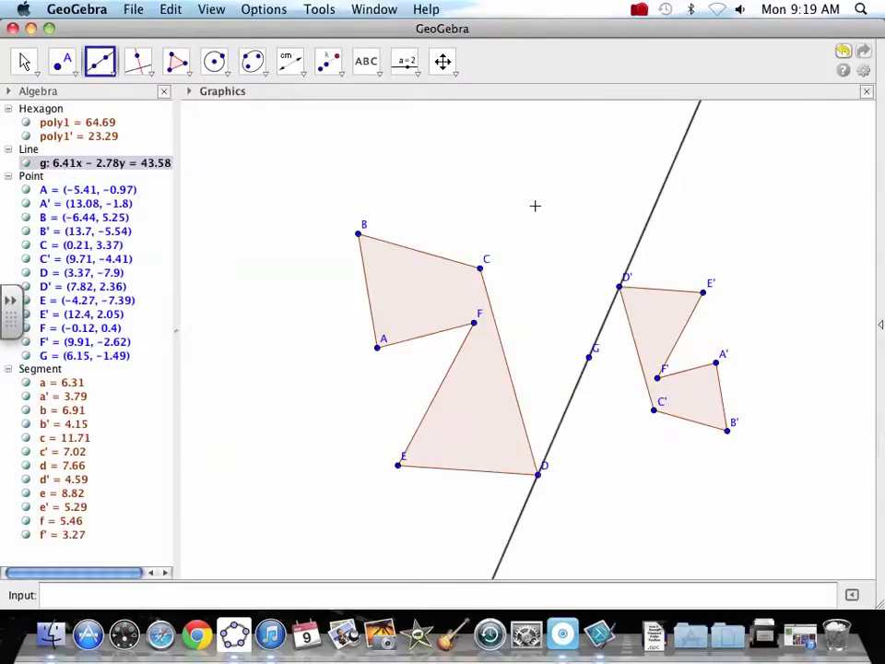